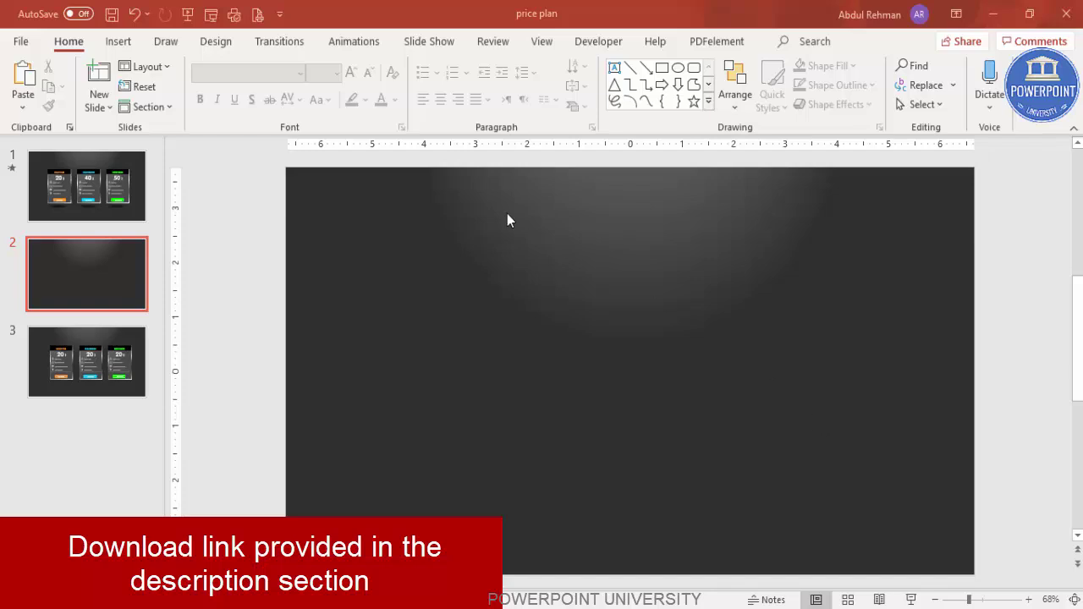
Draw an upright rectangle near the centre of the dark second slide.
click(115, 46)
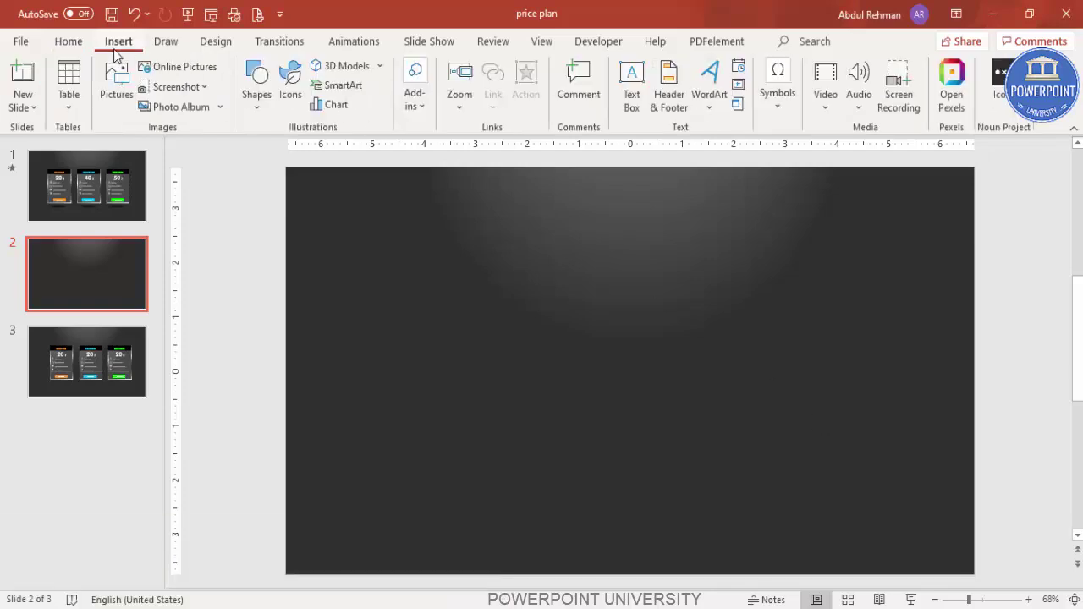
click(249, 110)
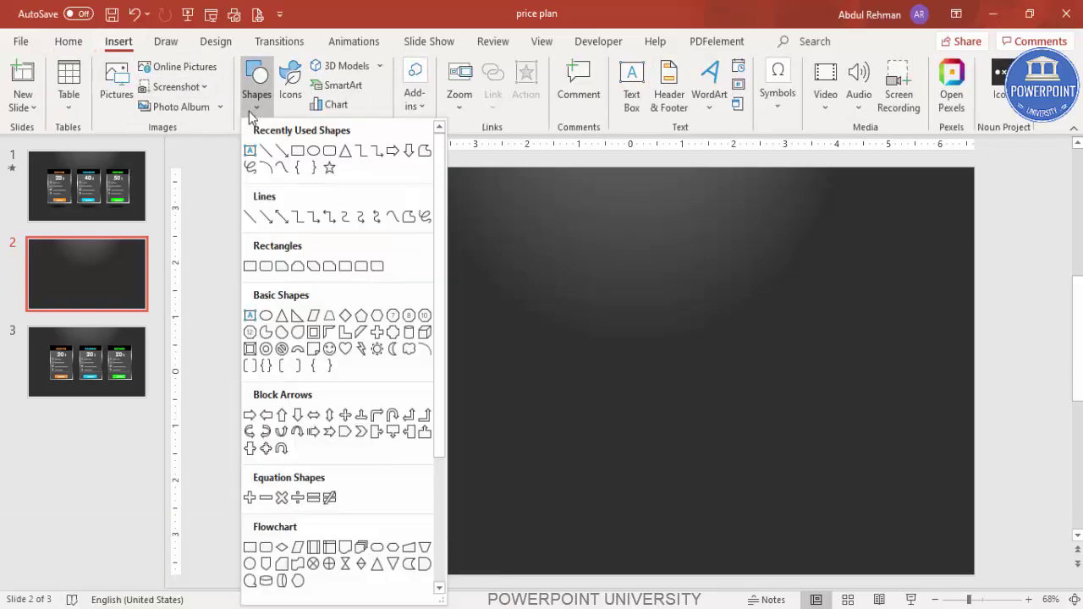
click(250, 267)
drag(559, 257, 701, 460)
drag(621, 331, 612, 356)
Remove the rectangle's outline and fill it with white.
click(423, 84)
click(434, 314)
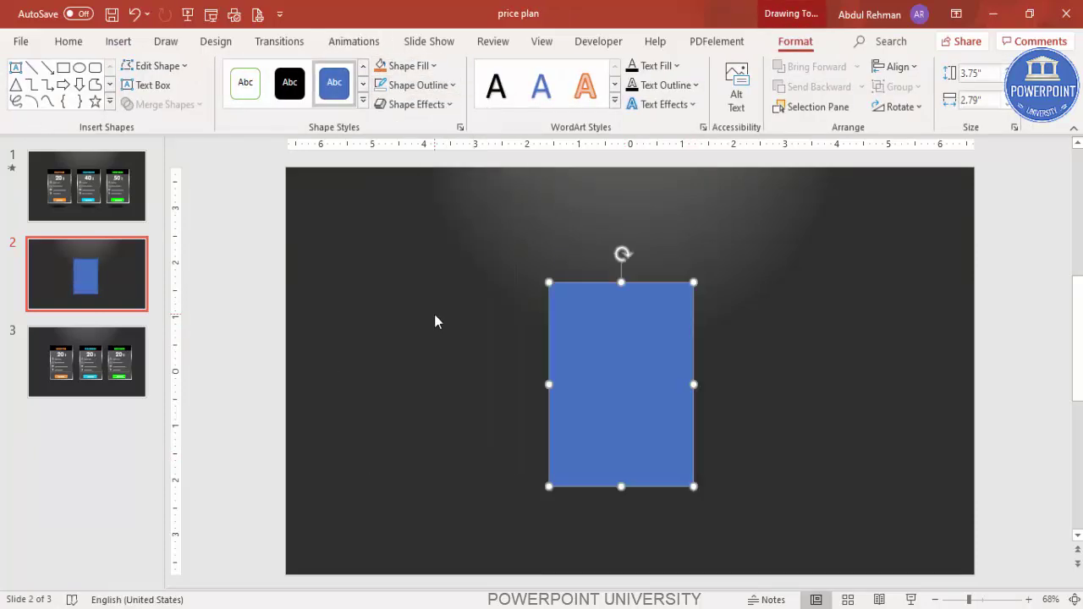
click(408, 66)
click(379, 109)
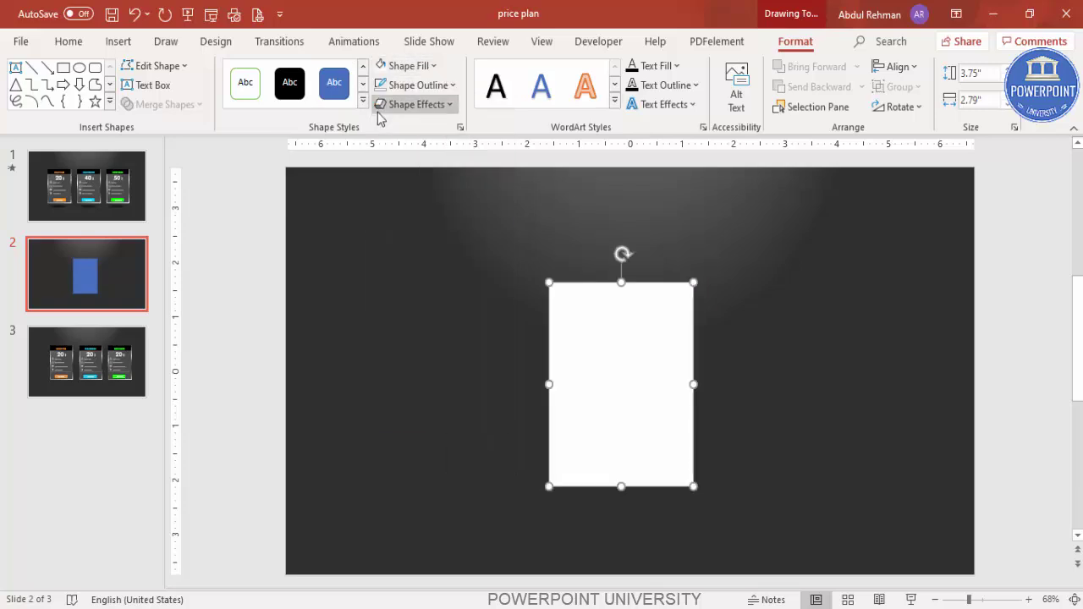
right_click(618, 349)
Set the white rectangle's fill transparency to about 65% and shift the card up and left.
click(677, 561)
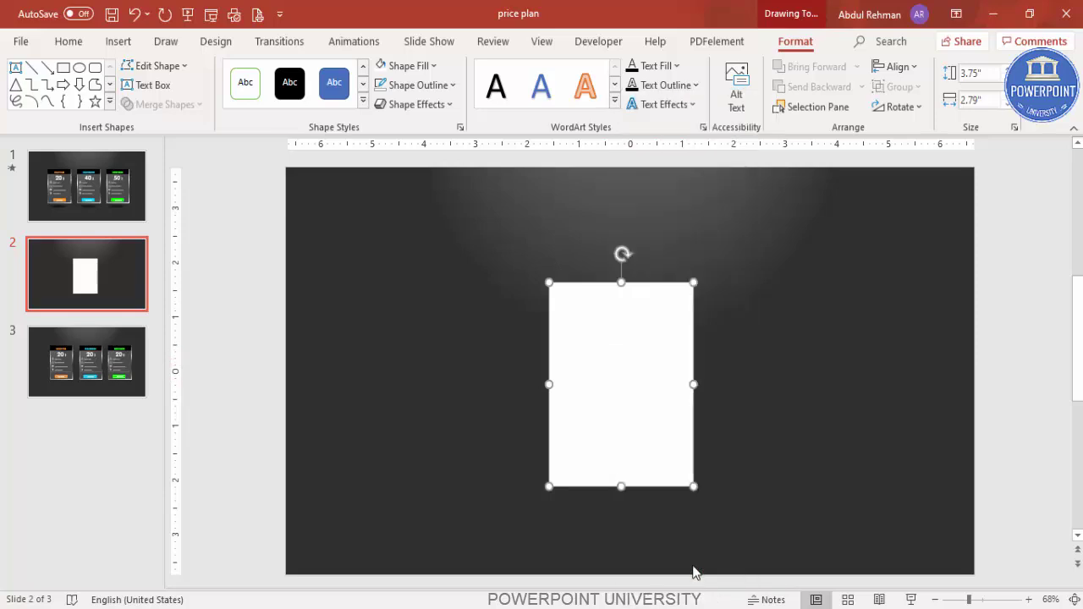
drag(957, 423, 983, 430)
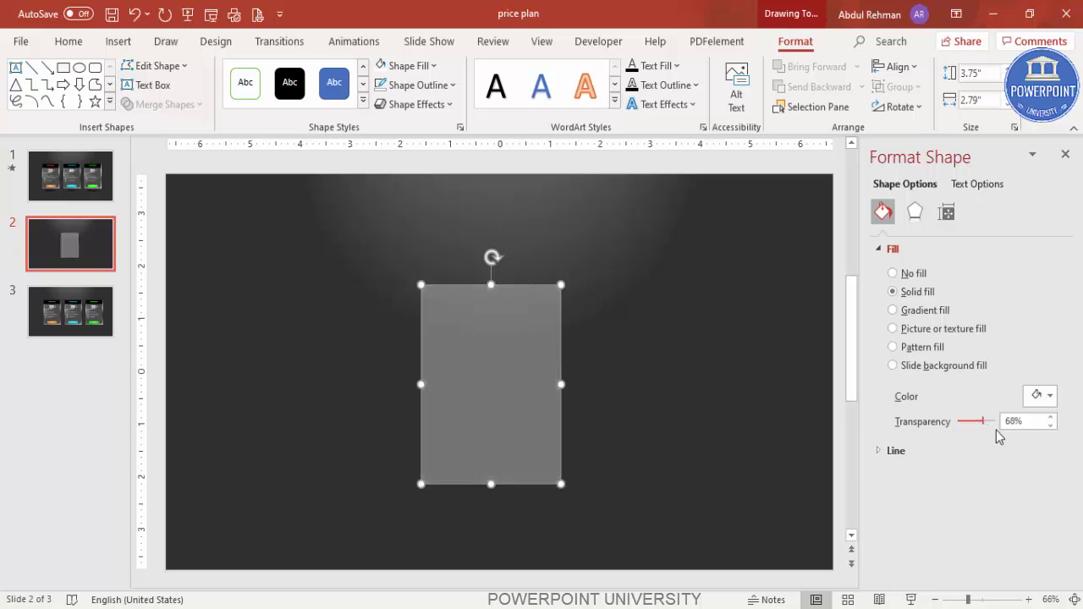
click(1050, 427)
click(1052, 429)
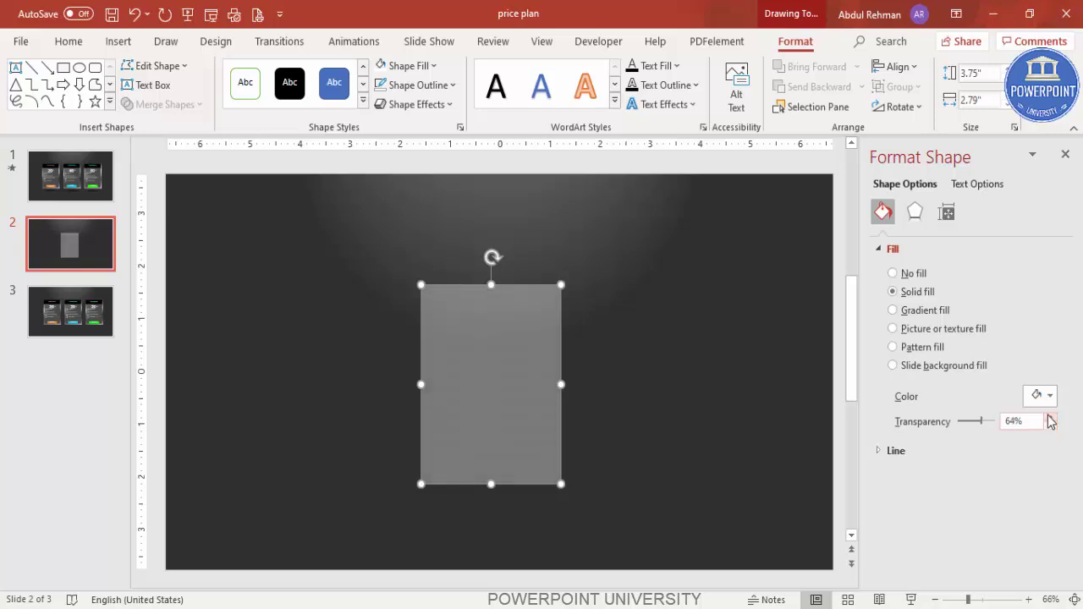
click(670, 364)
mouse_move(493, 350)
mouse_down()
mouse_move(500, 327)
mouse_move(507, 336)
mouse_up()
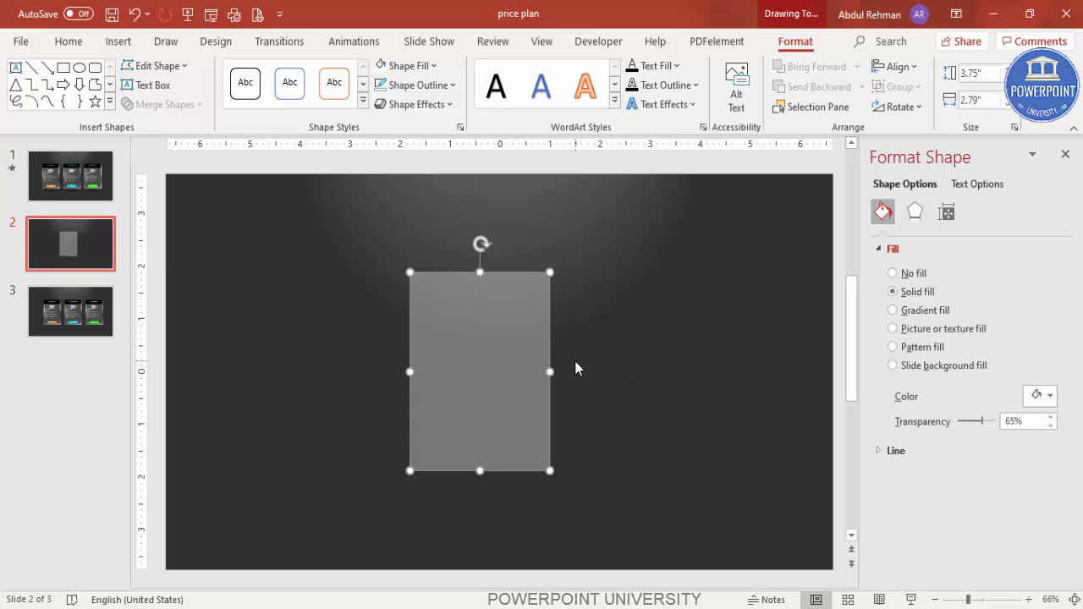
Duplicate the card to its right and give the copy a black 2¼ pt outline.
drag(496, 358, 693, 345)
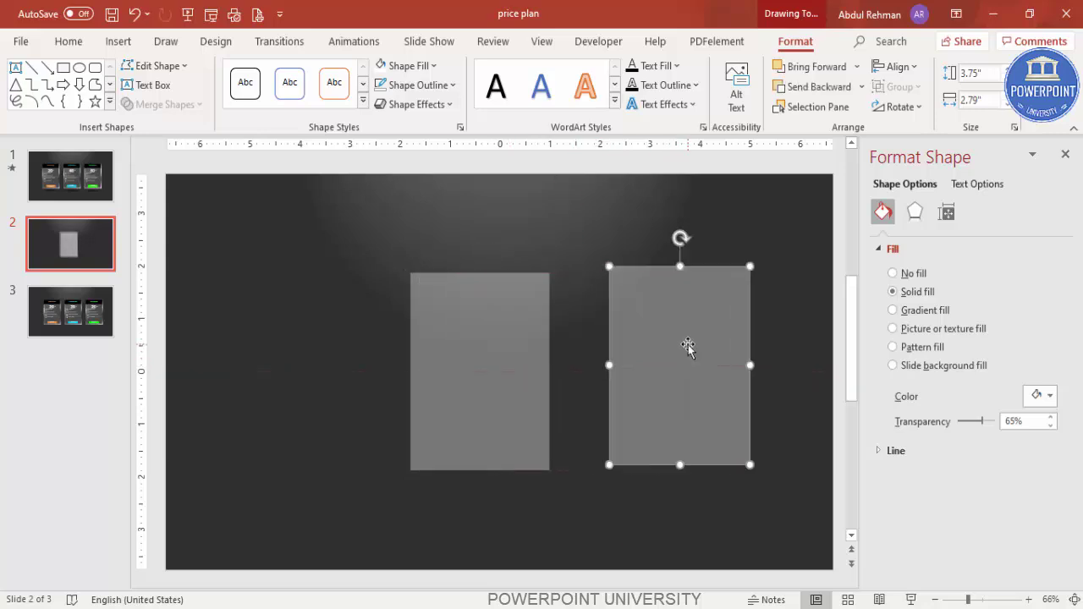
click(431, 88)
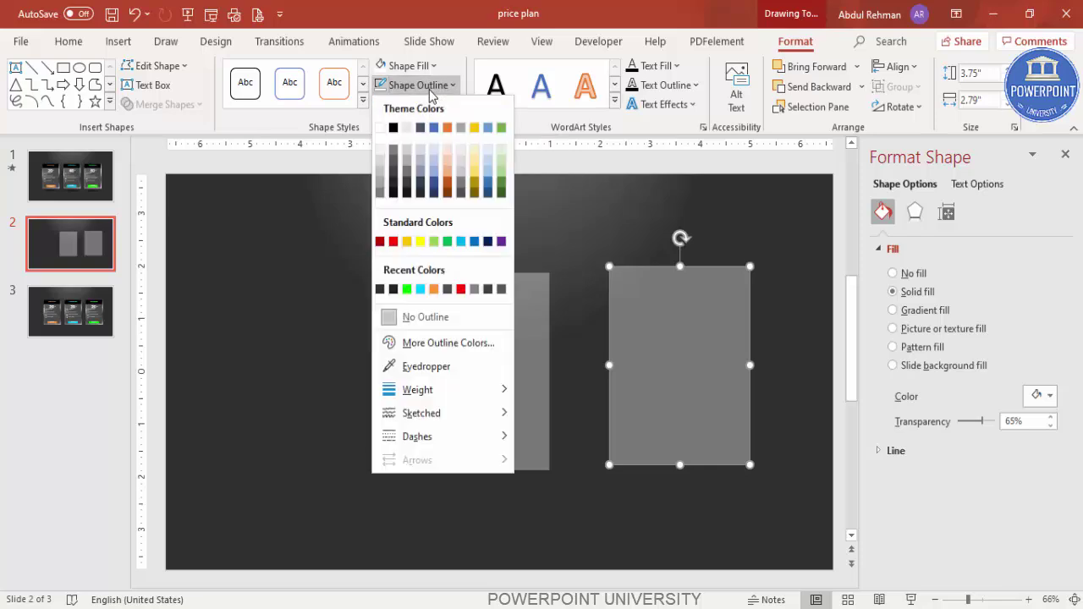
click(392, 128)
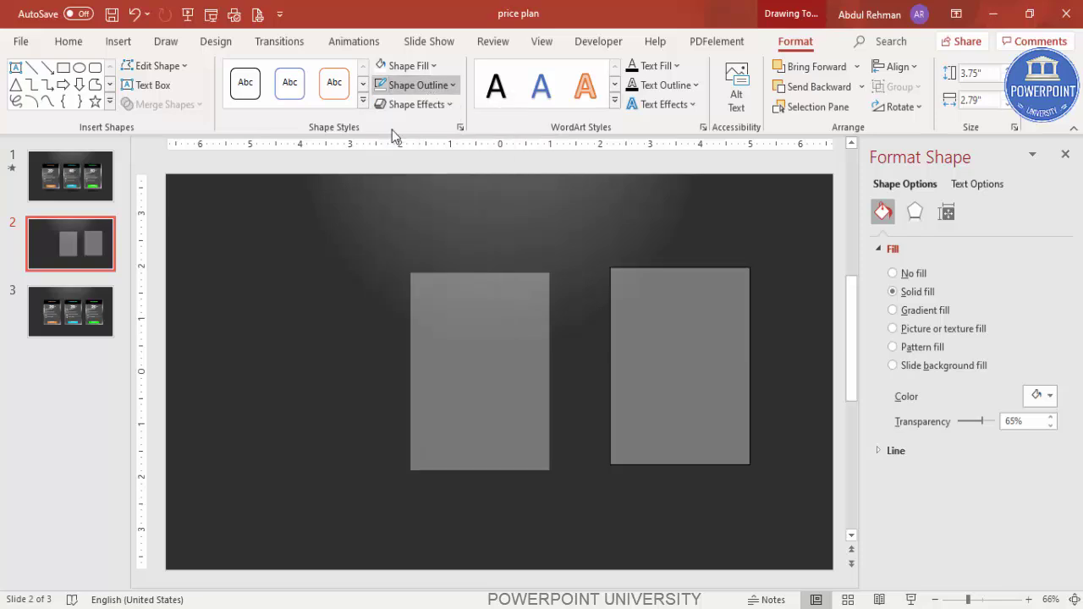
click(428, 85)
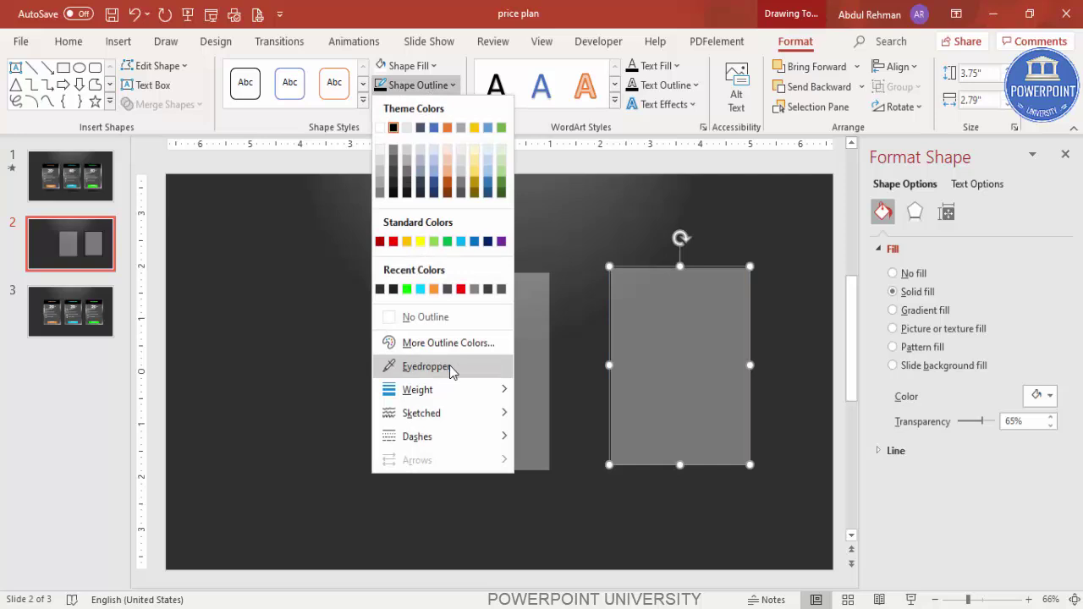
mouse_move(454, 390)
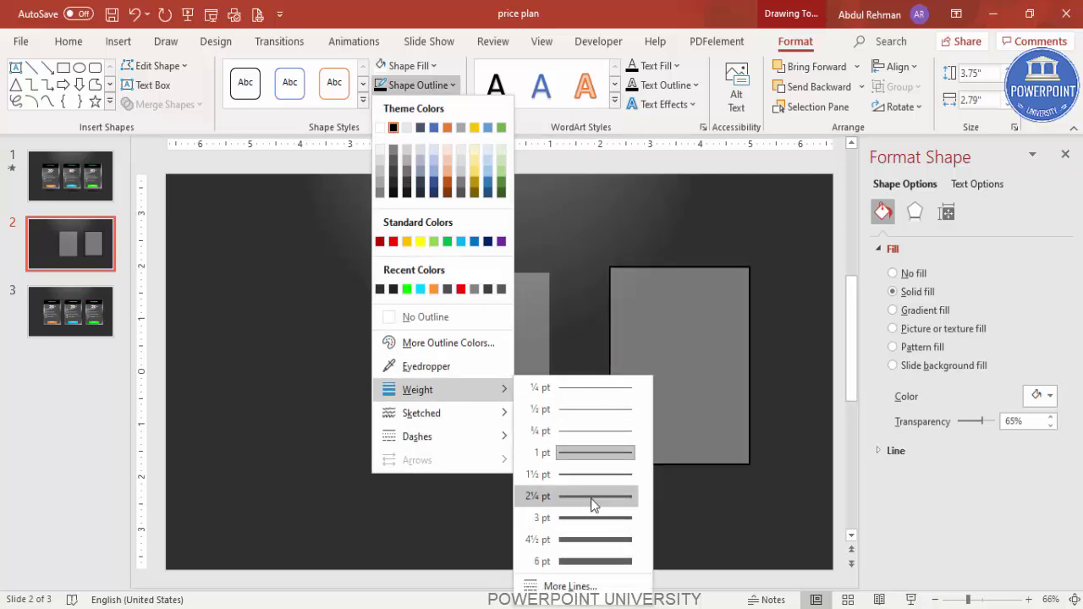
click(592, 504)
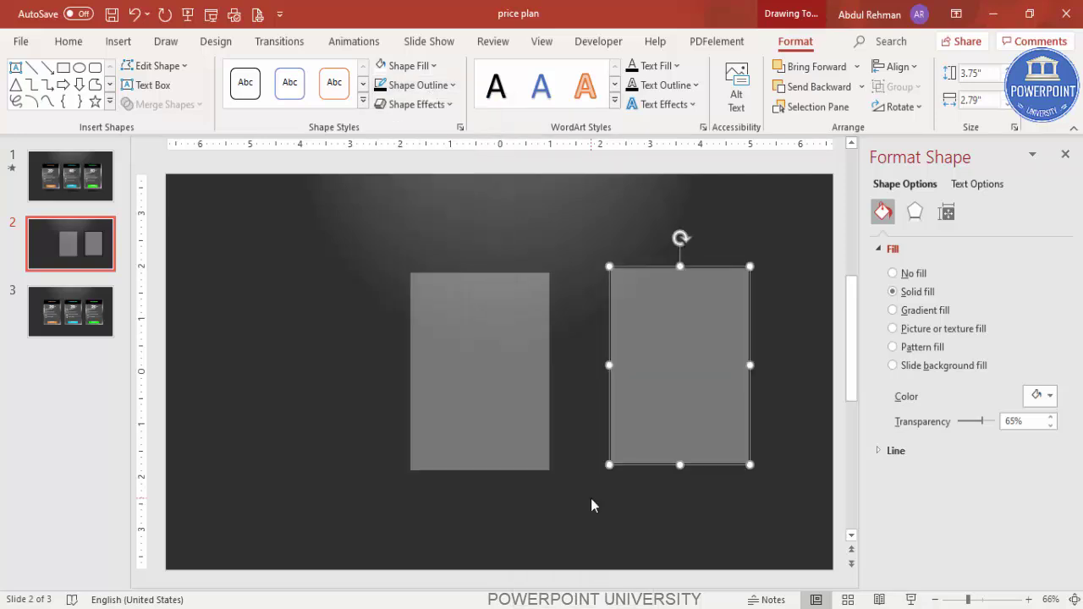
Remove the copy's fill, leaving an empty black frame.
click(423, 71)
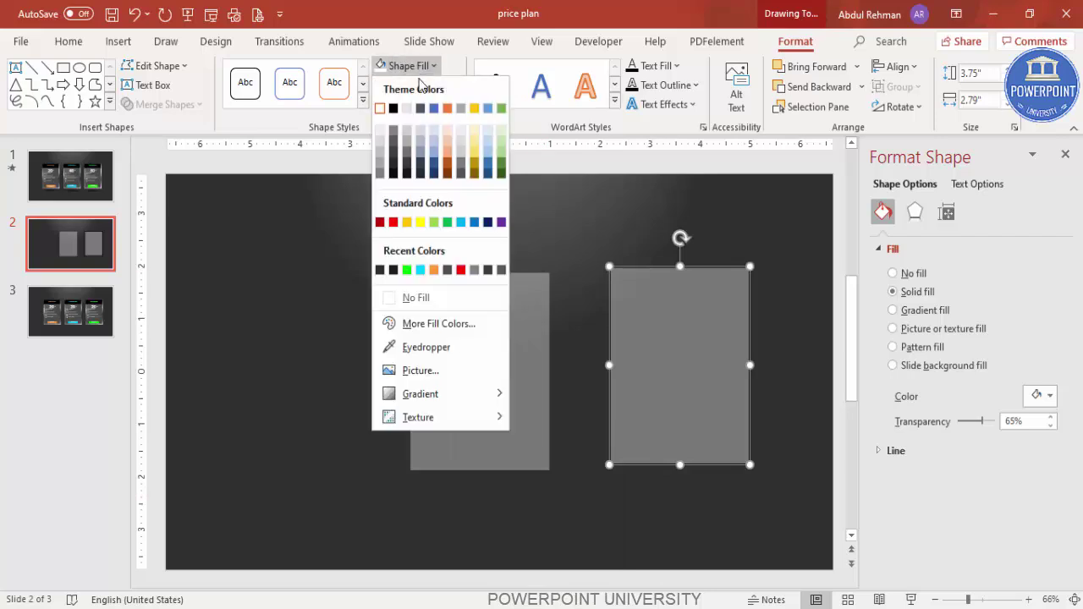
click(433, 297)
click(719, 267)
click(720, 272)
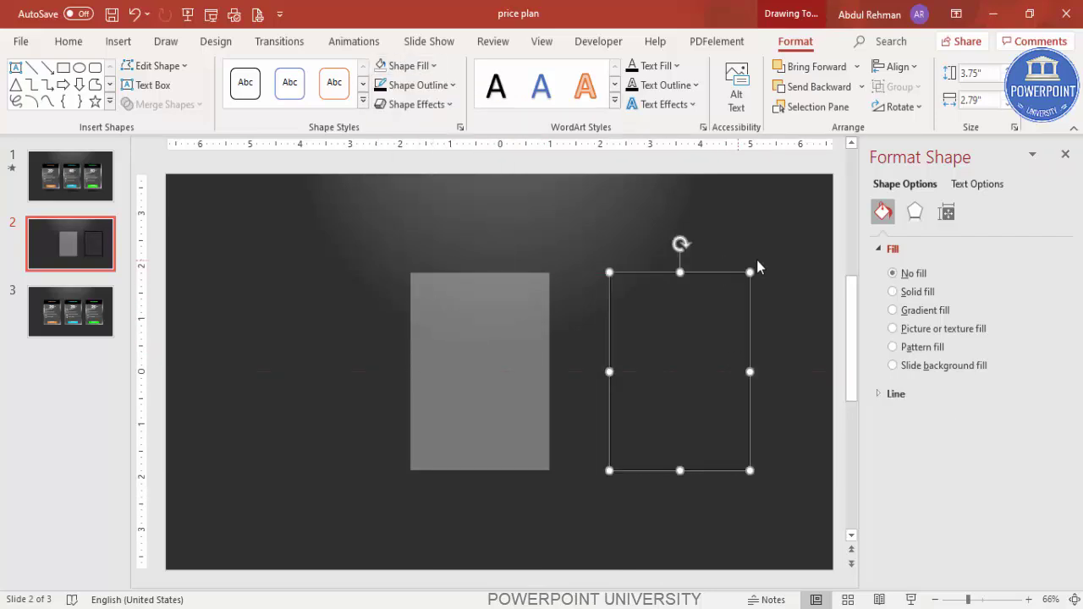
click(756, 269)
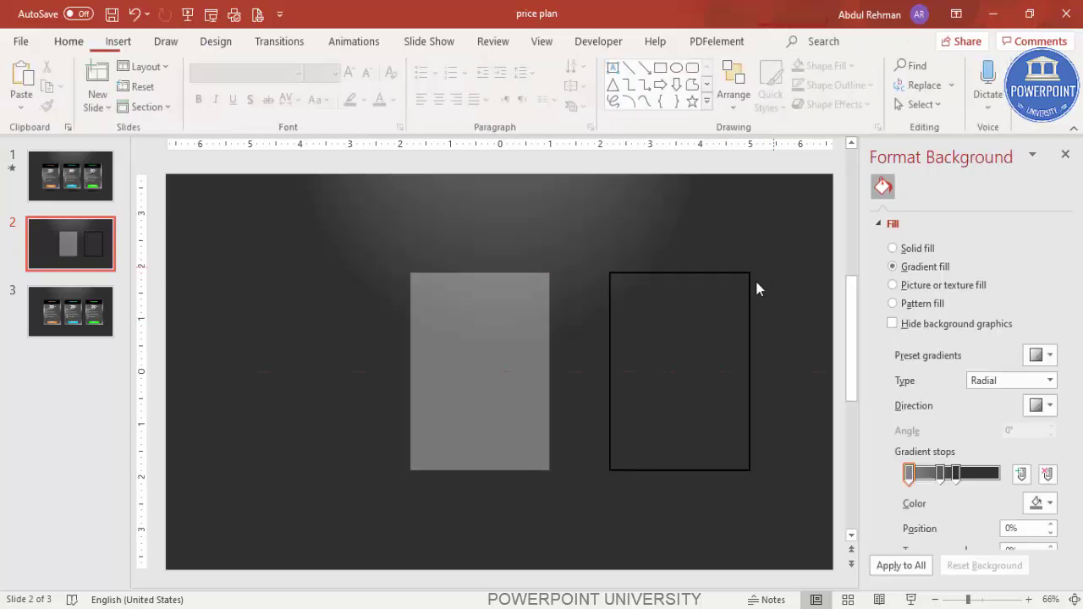
Switch the frame's outline to a gradient line and move a stop to about 46%.
click(684, 275)
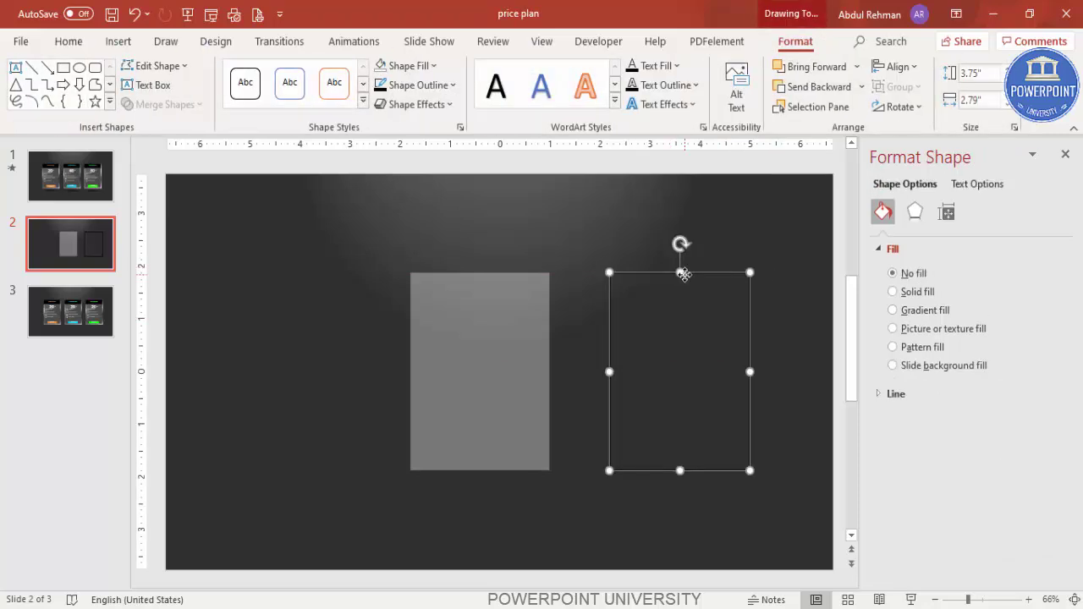
click(879, 396)
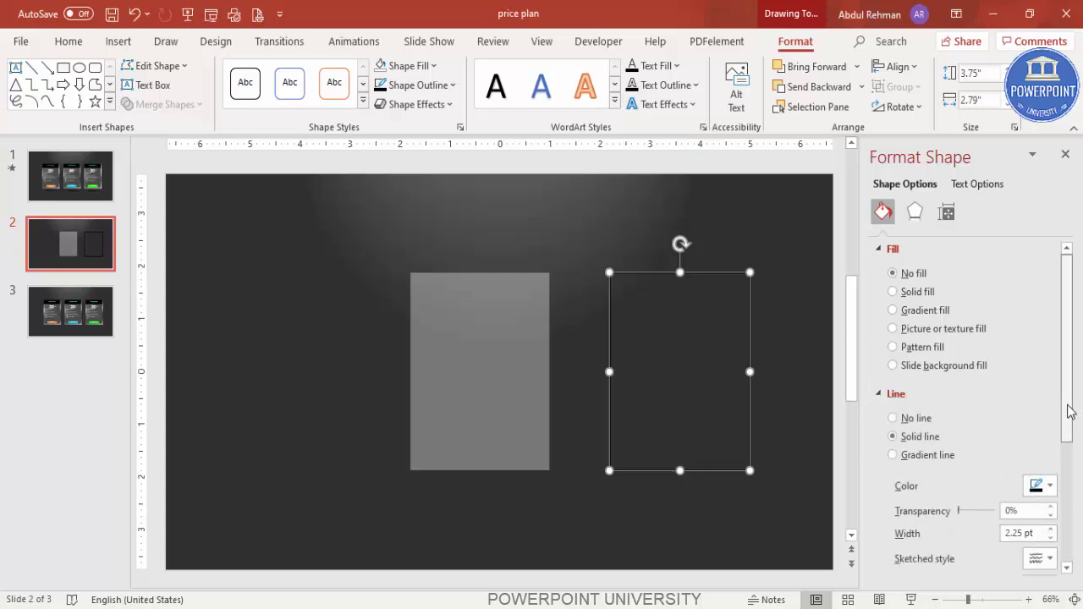
scroll(977, 417, down, 3)
click(892, 302)
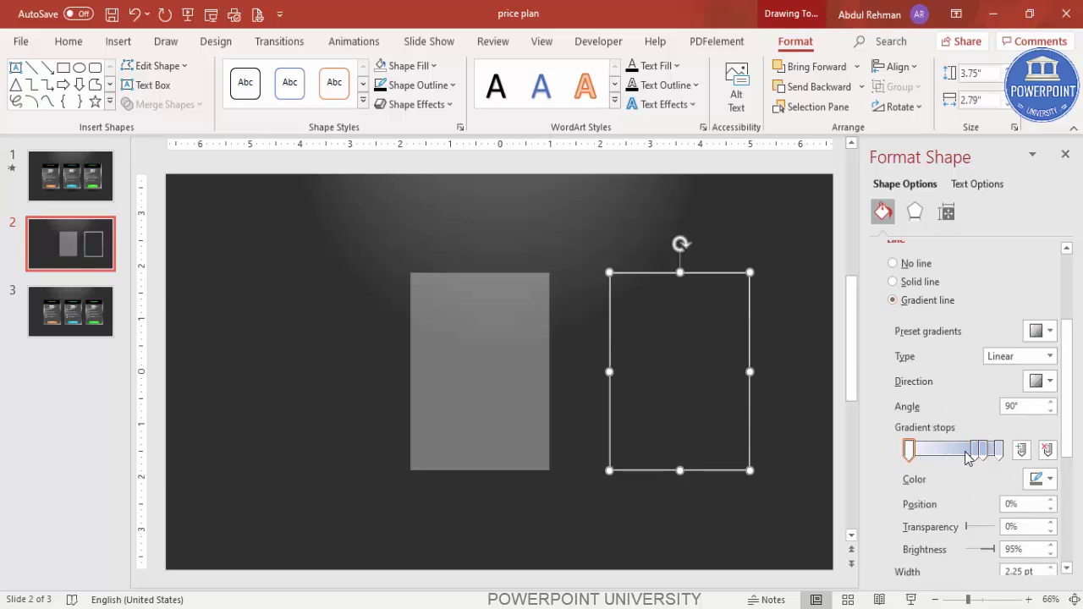
drag(977, 458, 949, 457)
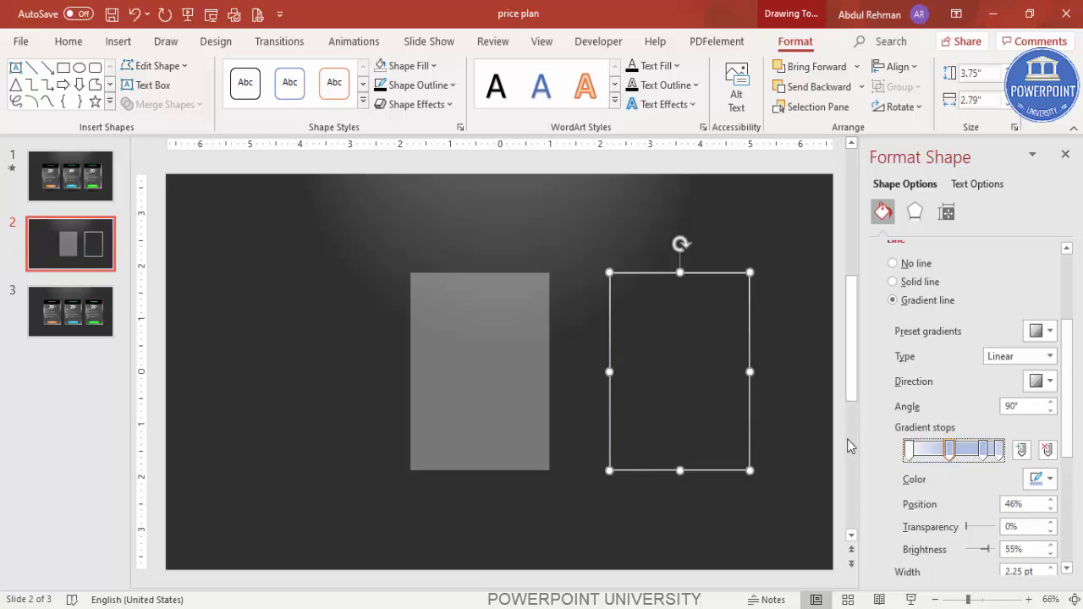
click(776, 391)
click(715, 273)
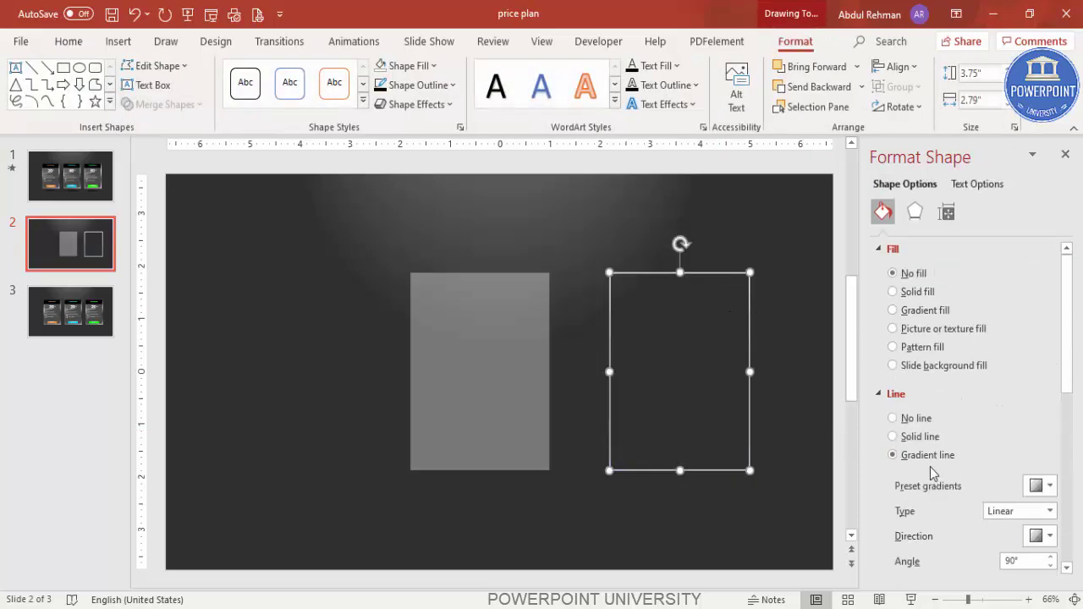
scroll(1063, 400, down, 5)
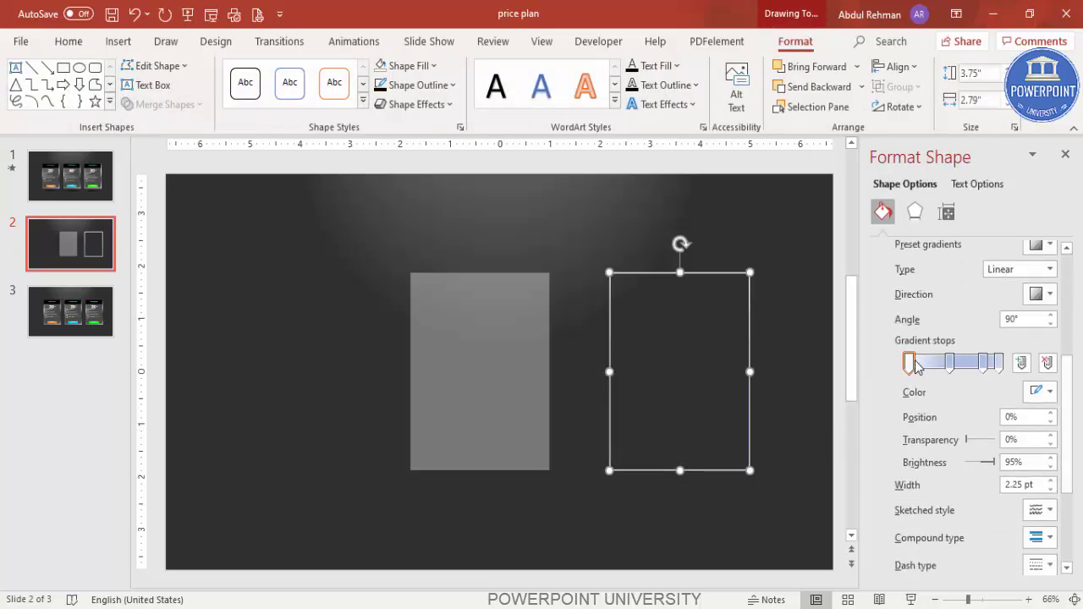
Make the first gradient stop white, and the 46% stop white and fully transparent.
click(1049, 392)
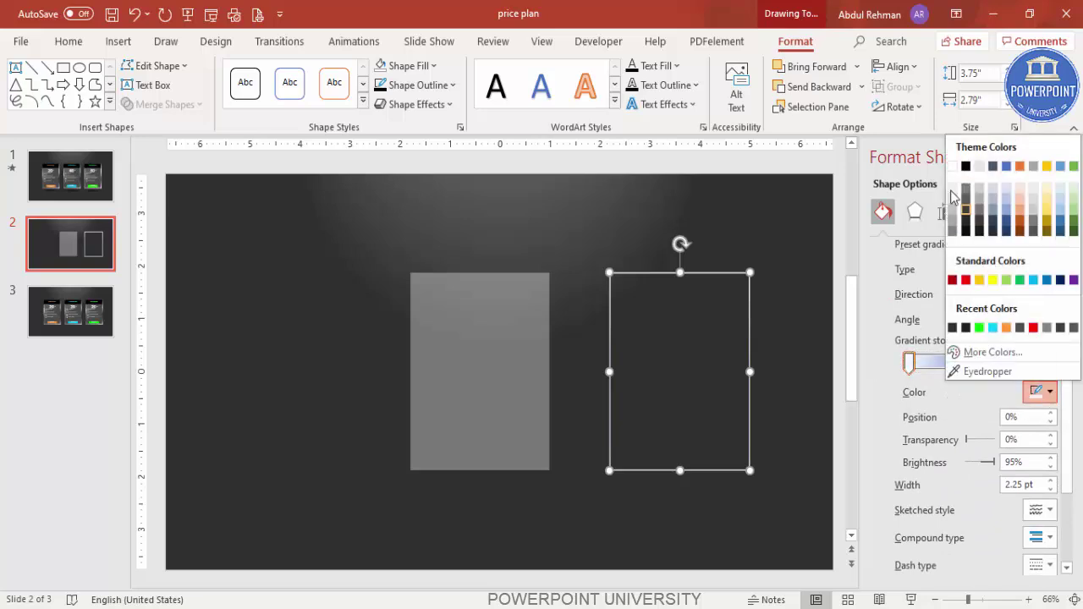
click(955, 170)
click(949, 362)
click(1042, 393)
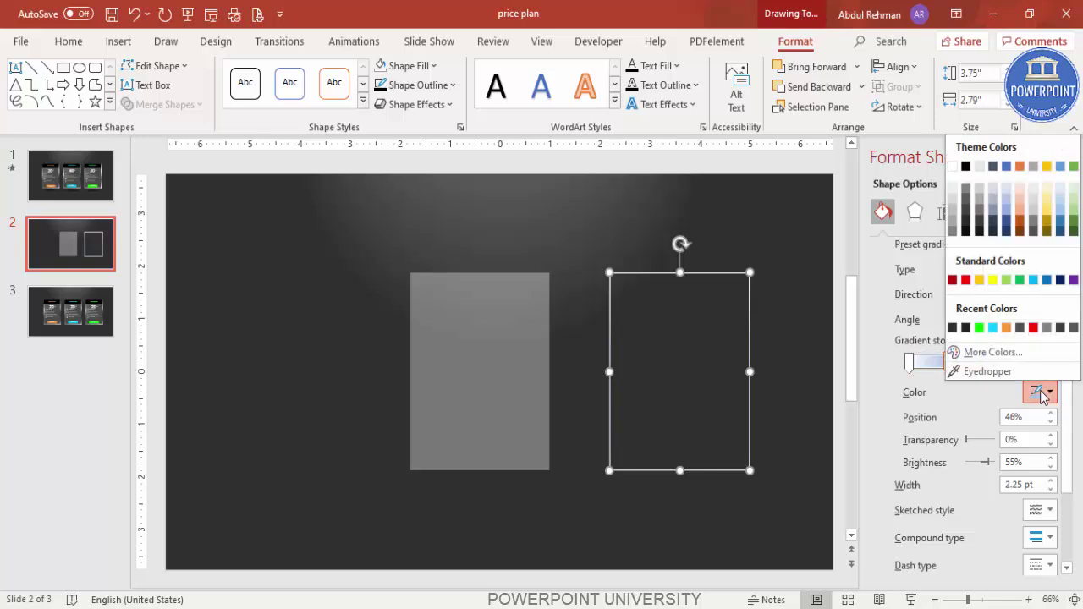
click(981, 371)
click(777, 341)
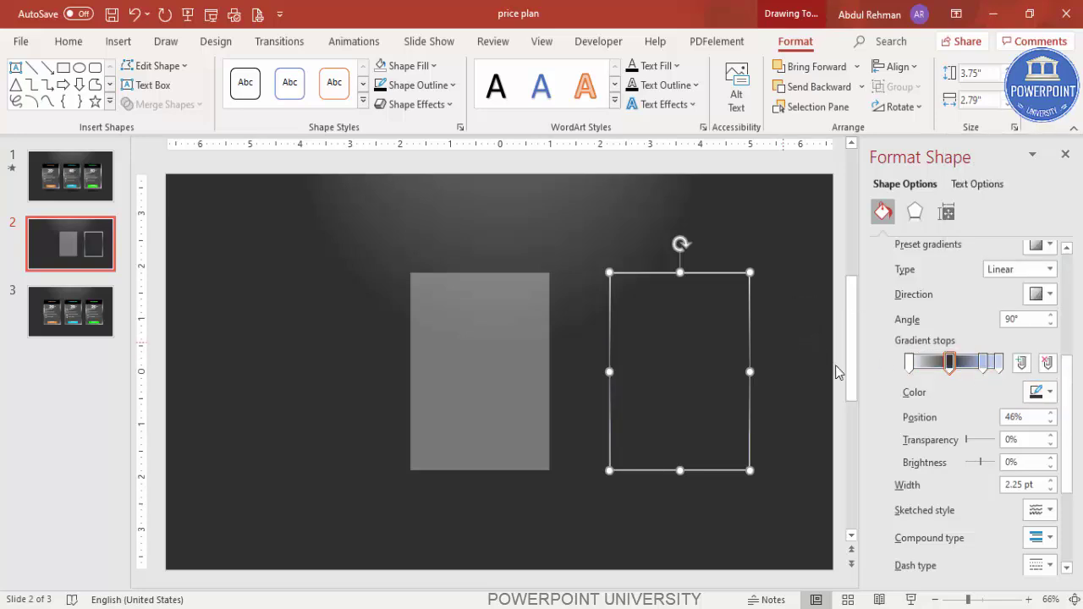
click(1042, 391)
click(953, 167)
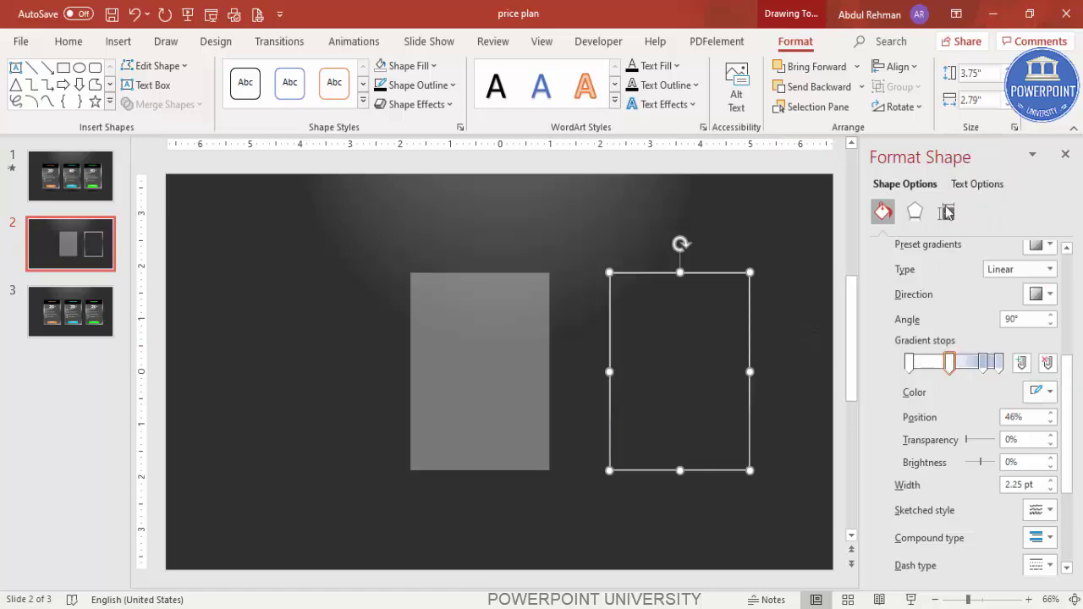
drag(968, 438, 992, 441)
Make the 83% and last gradient stops white, with the last stop 84% transparent.
click(982, 364)
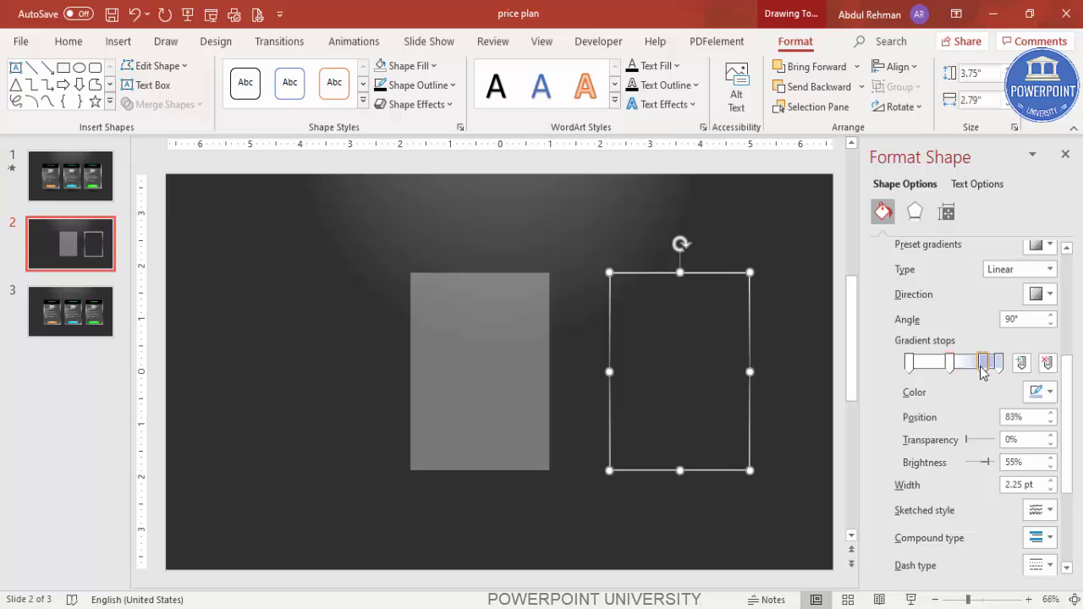
click(1049, 392)
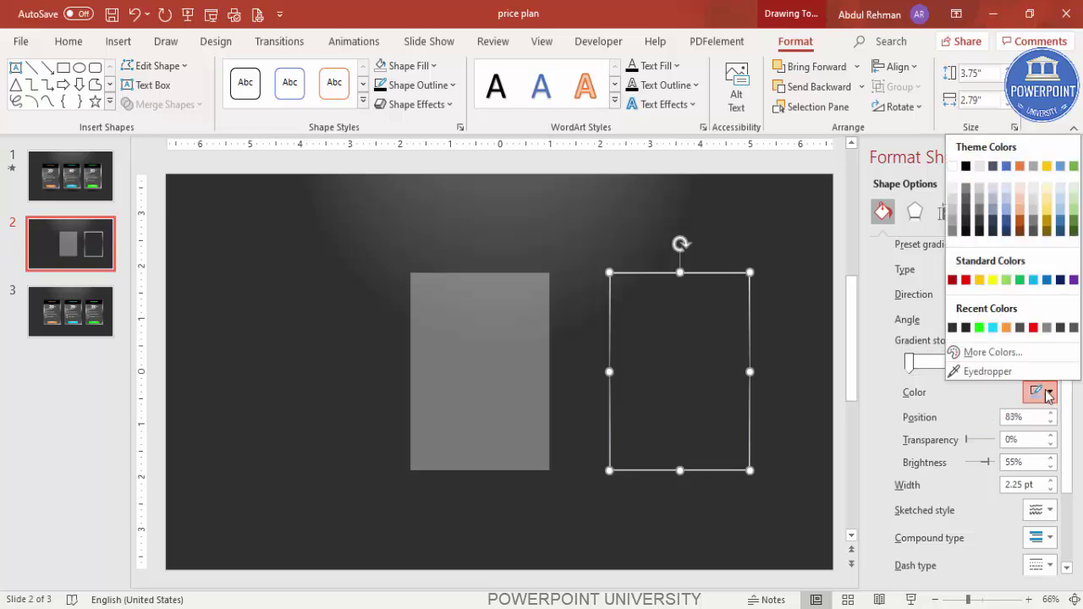
click(952, 167)
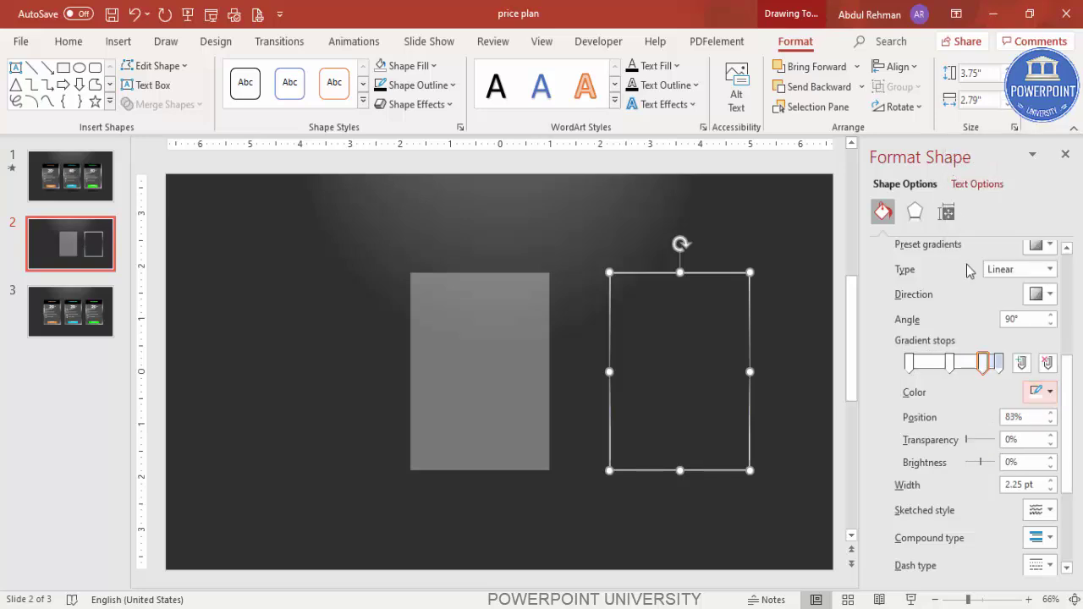
click(999, 362)
click(1049, 392)
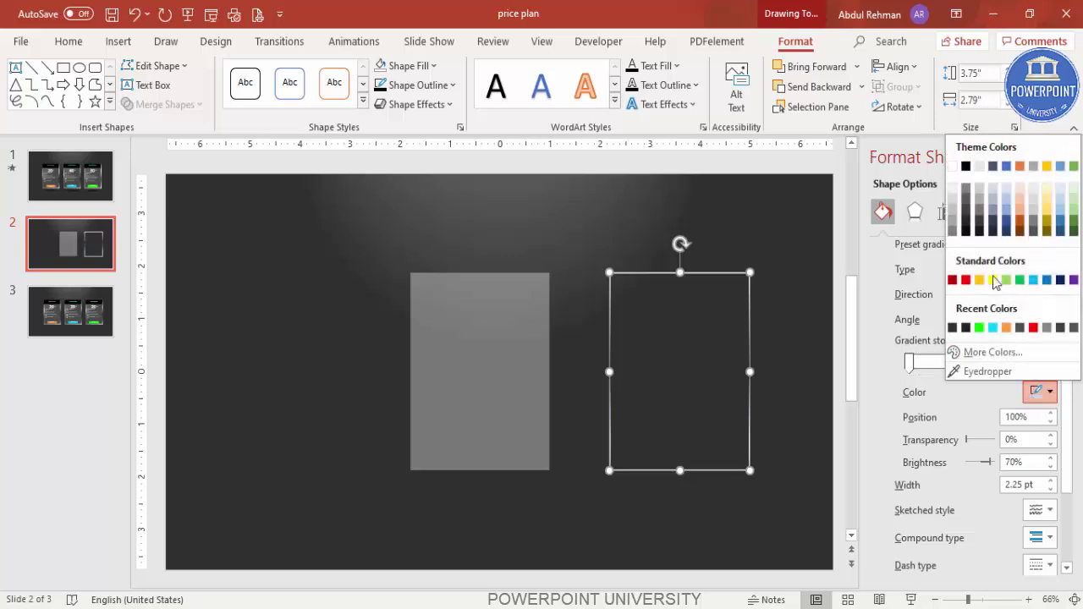
click(952, 166)
drag(969, 440, 992, 440)
Lay the gradient-outlined frame exactly over the grey card.
click(802, 339)
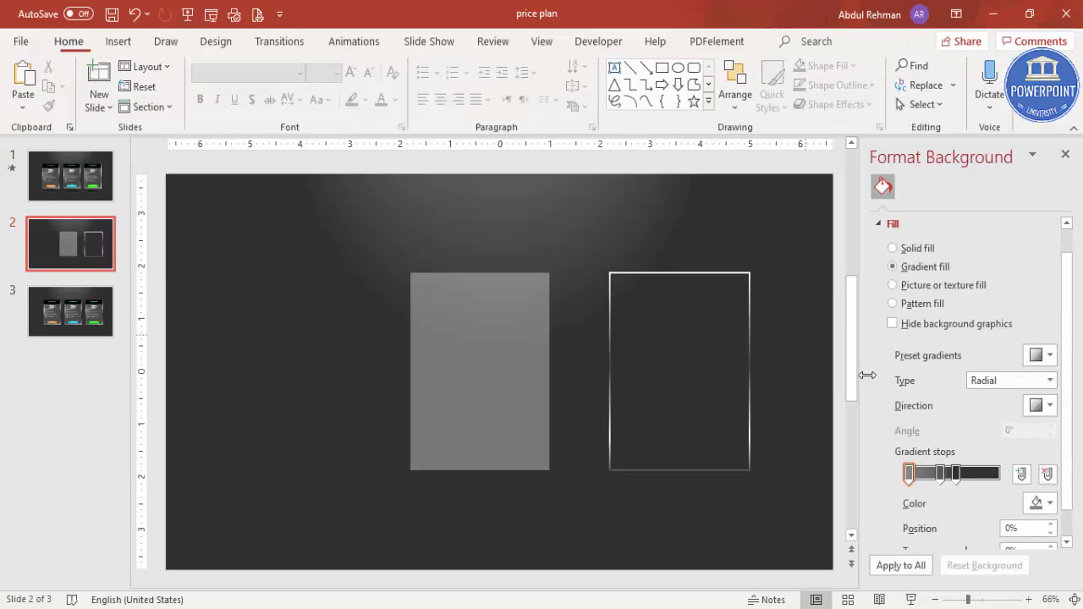
click(687, 274)
drag(1064, 372, 1065, 485)
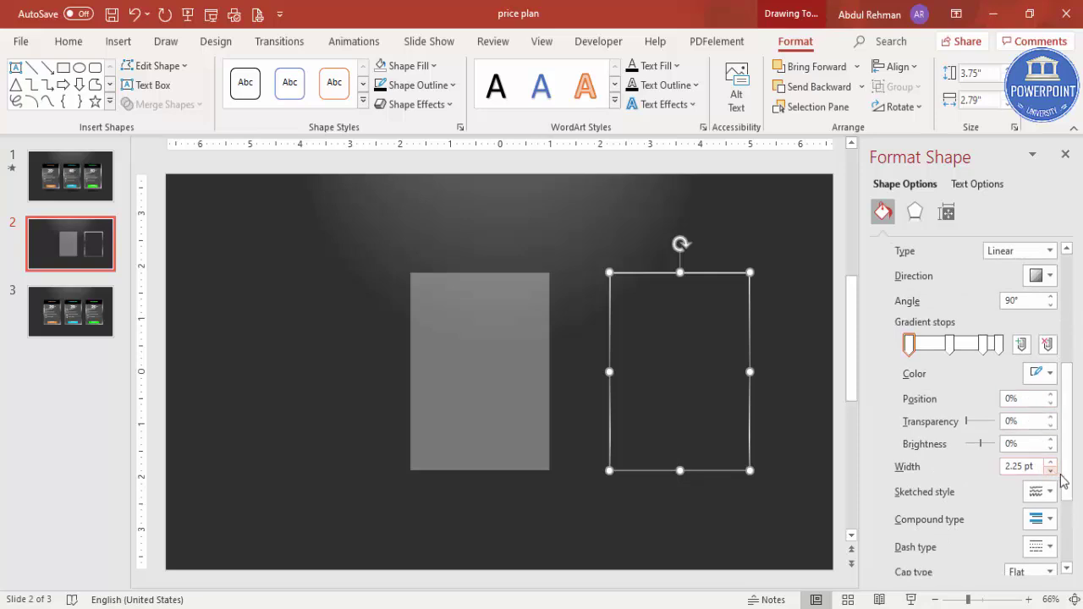
scroll(1068, 473, down, 3)
scroll(1074, 474, up, 3)
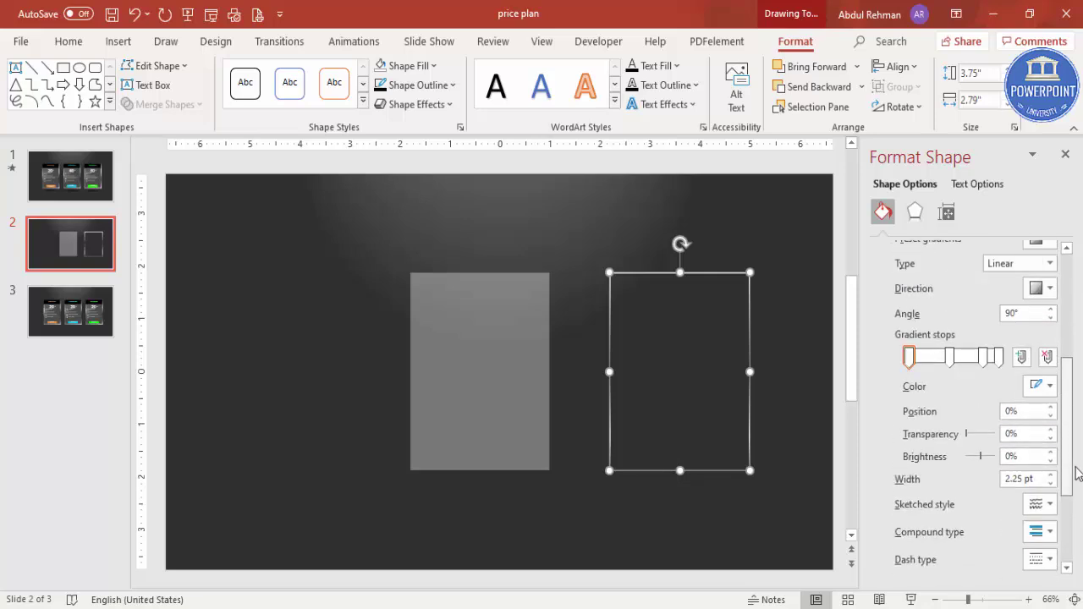
scroll(1074, 469, up, 1)
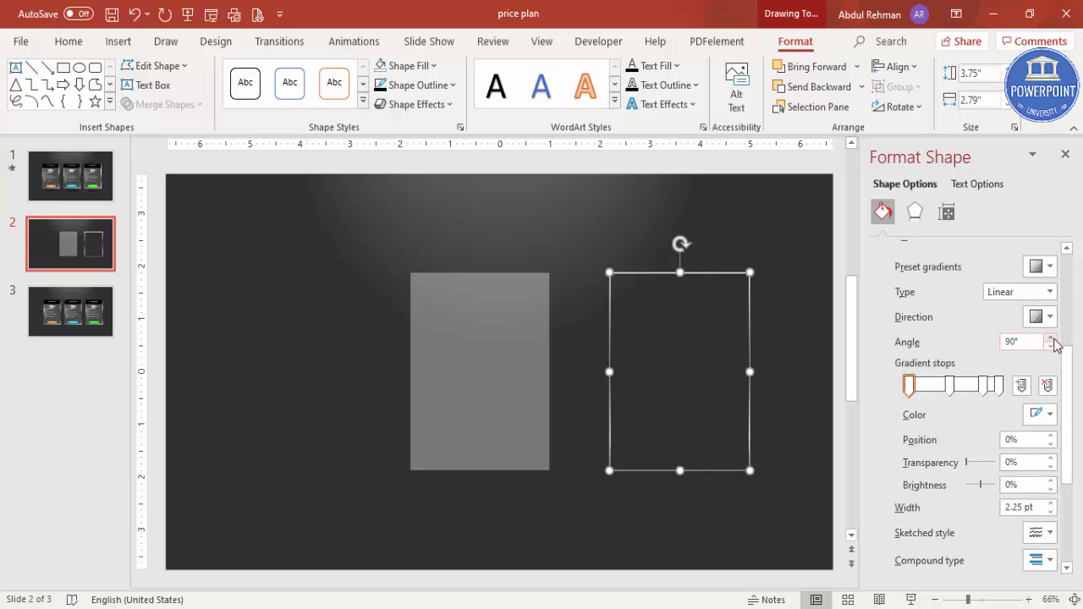
click(702, 245)
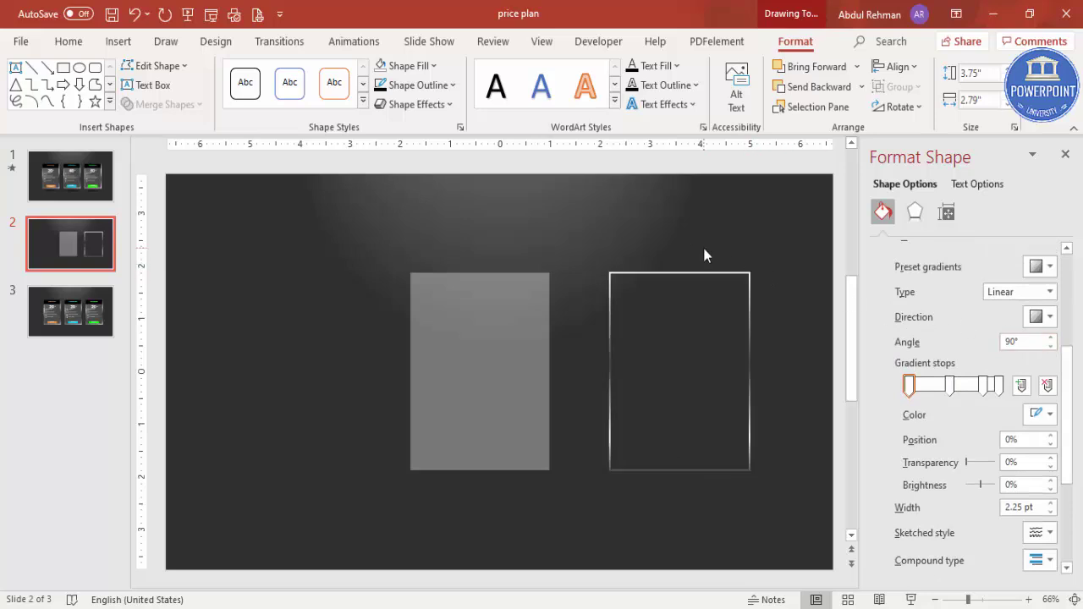
click(710, 273)
drag(710, 274, 512, 279)
Raise the grey card's fill transparency to make it more translucent.
click(605, 369)
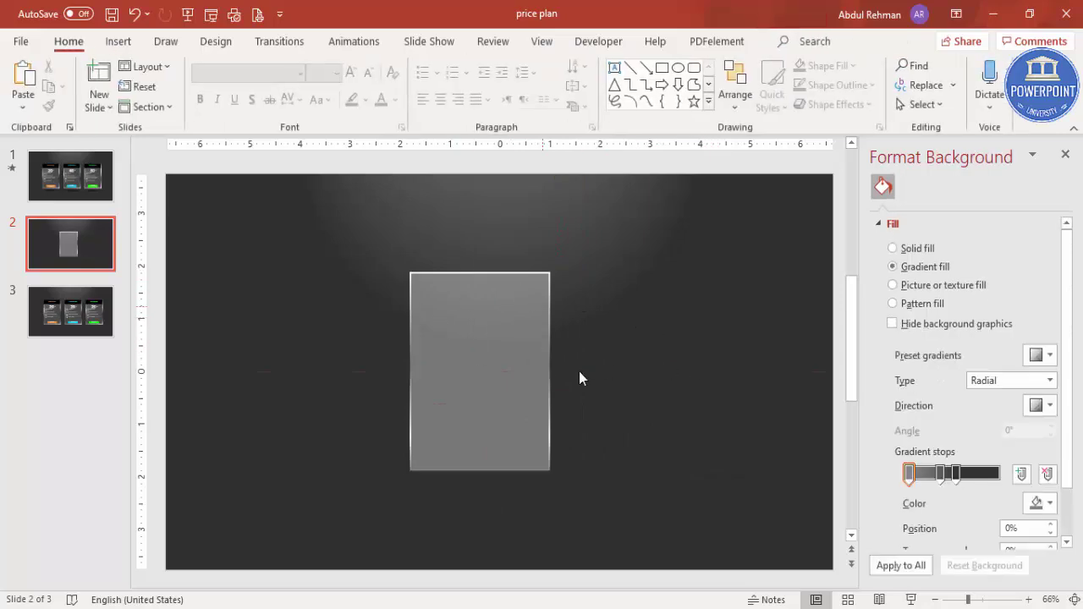
click(491, 320)
drag(985, 429, 991, 422)
click(707, 380)
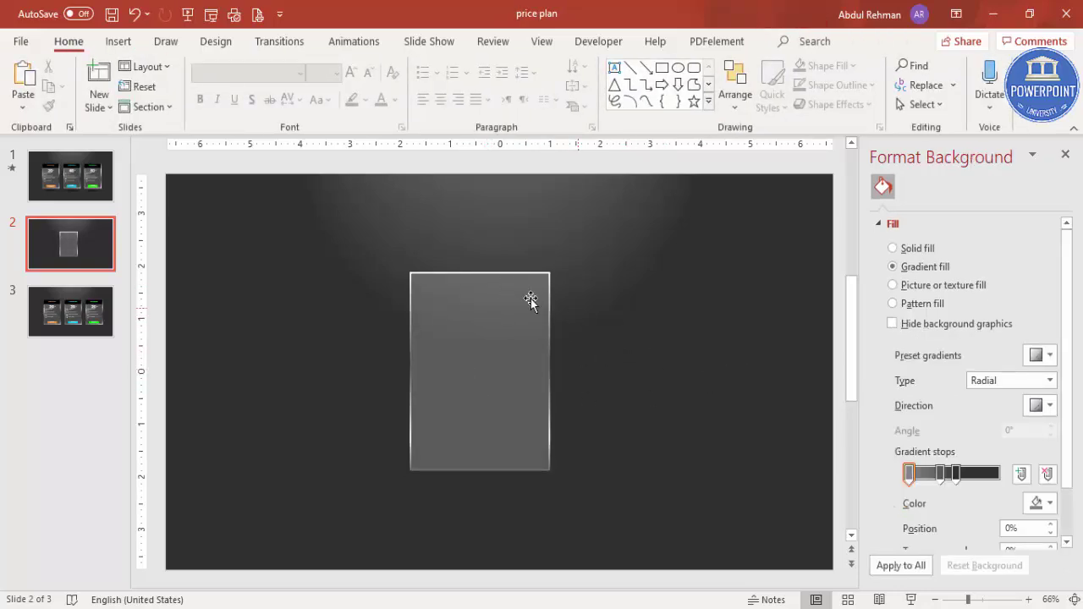
Turn the frame's gradient outline angle up to 190°.
click(490, 274)
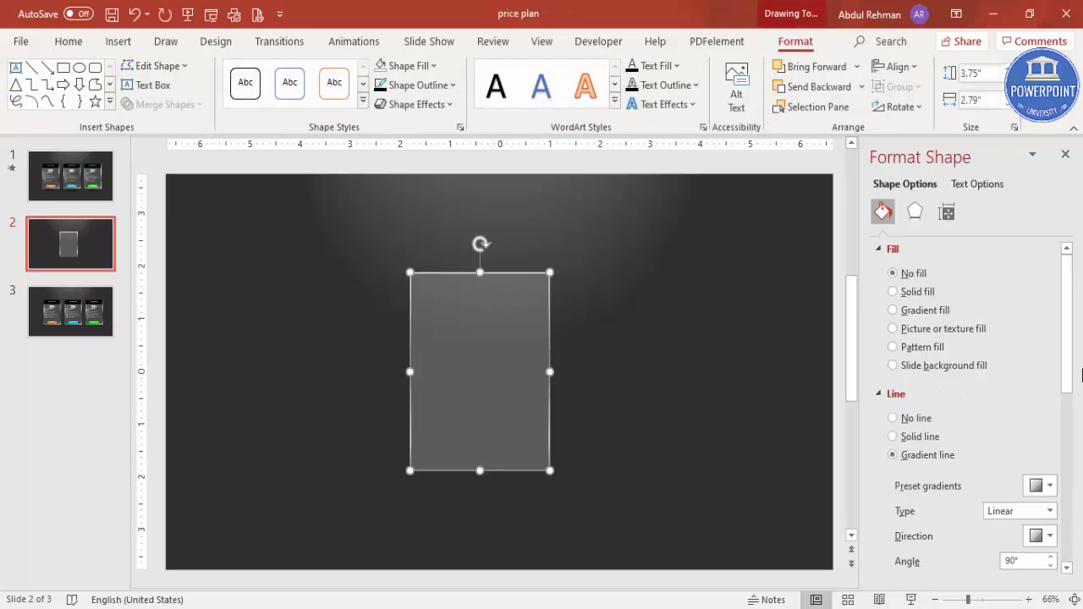
drag(1068, 372, 1067, 430)
click(1052, 418)
click(1051, 417)
click(1052, 418)
click(1052, 418)
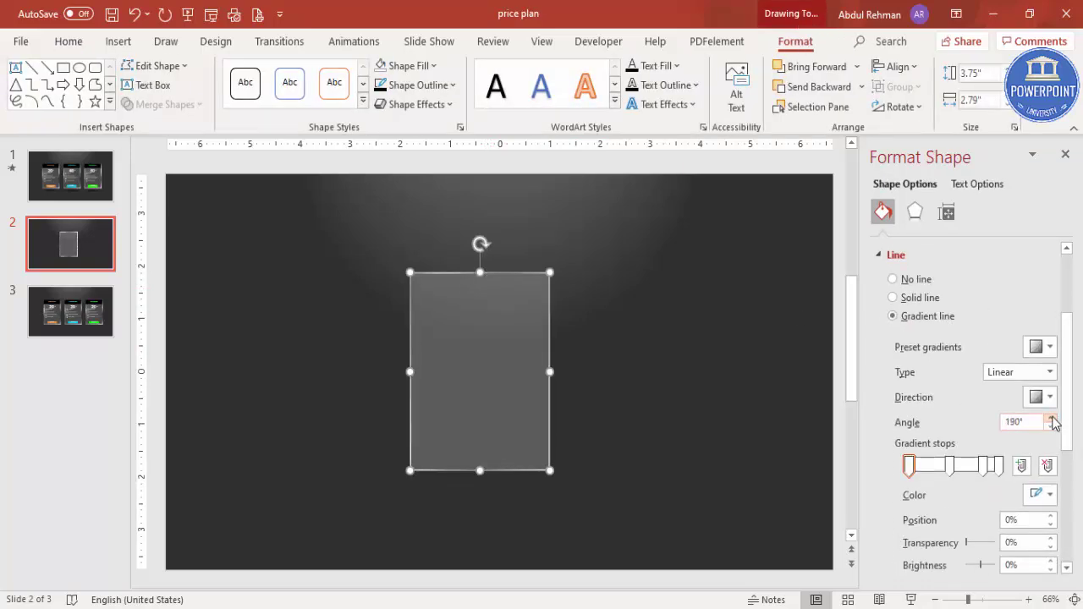
click(620, 438)
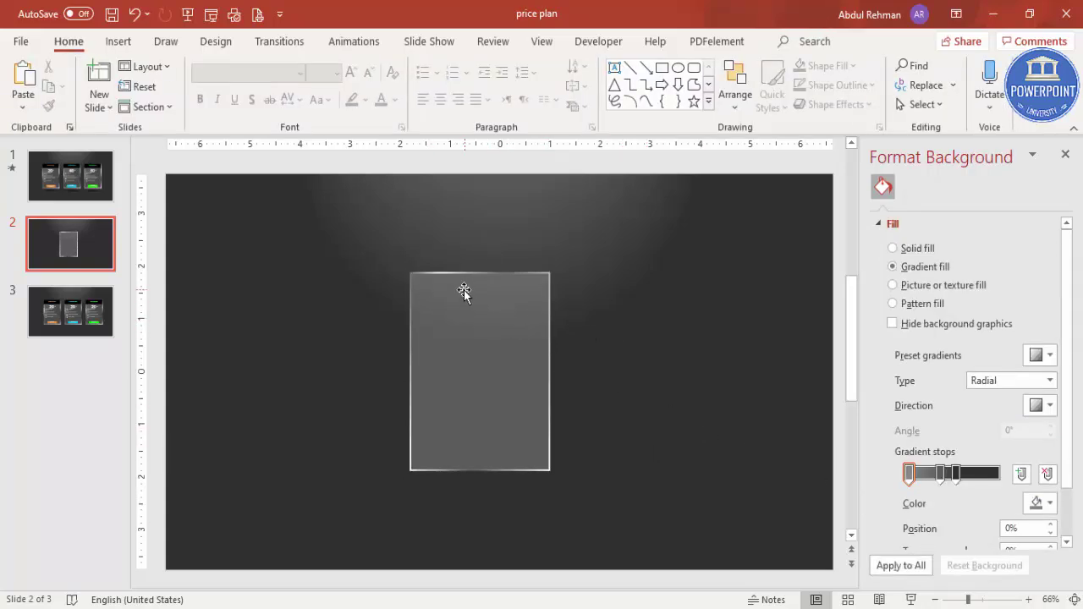
click(499, 342)
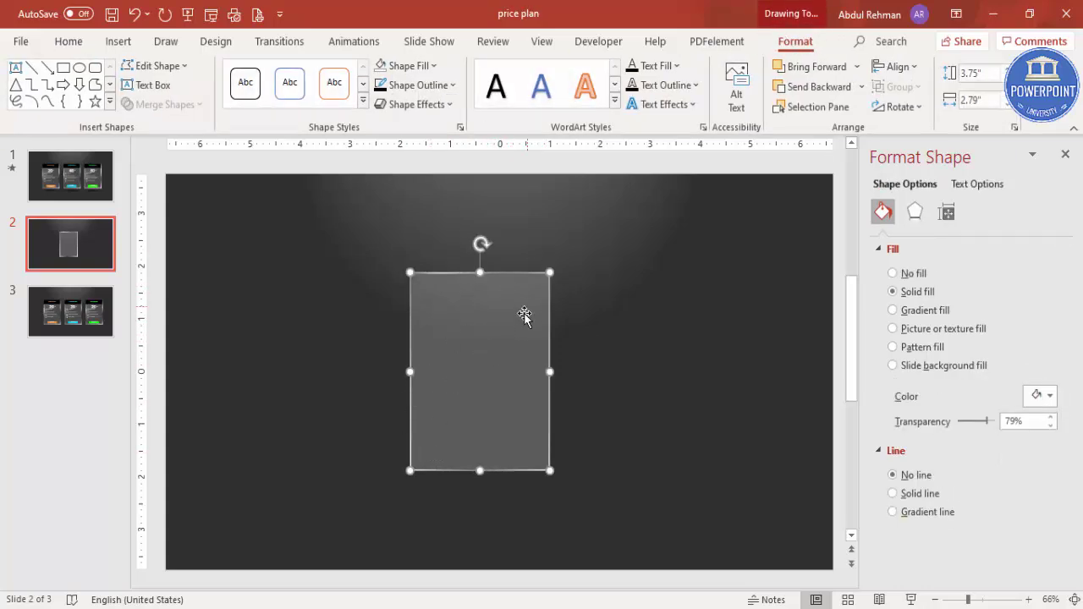
Duplicate the translucent card to the right of the framed card.
drag(486, 392, 674, 369)
click(578, 245)
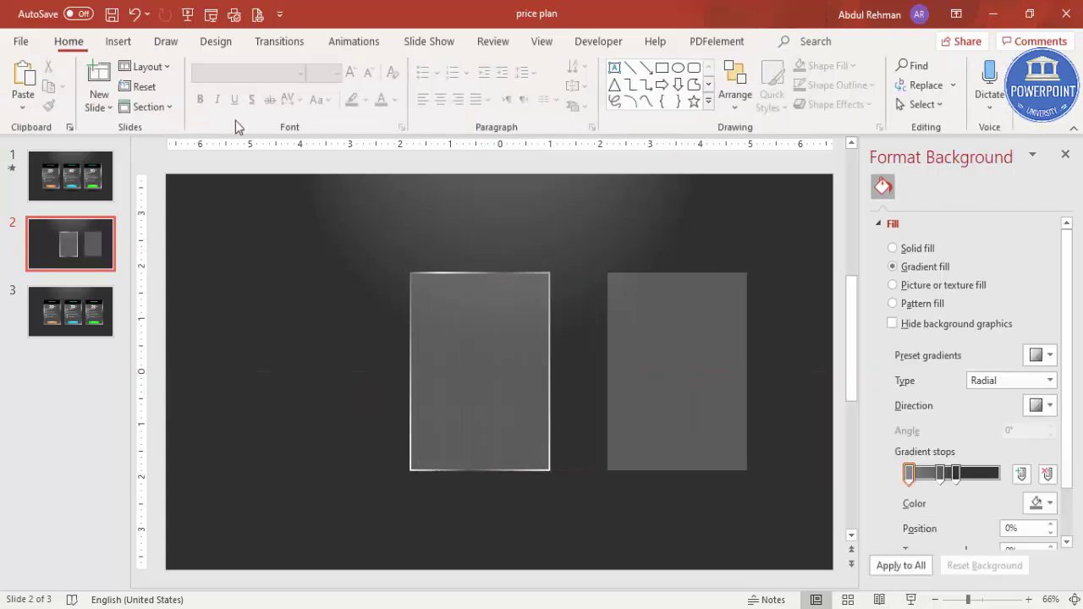
click(113, 47)
click(256, 83)
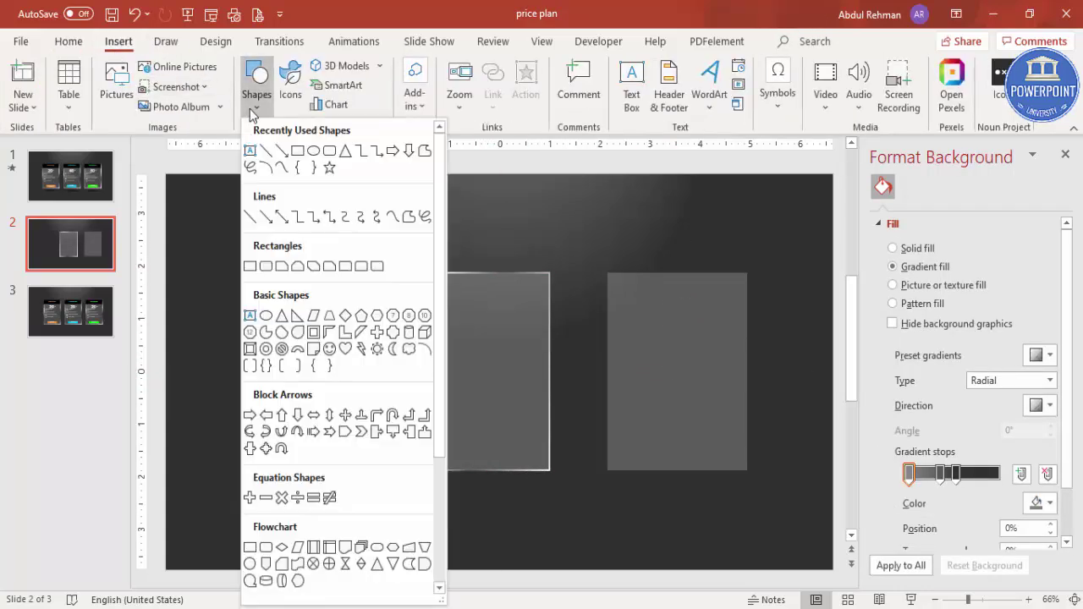
click(250, 267)
drag(549, 234, 607, 334)
key(Delete)
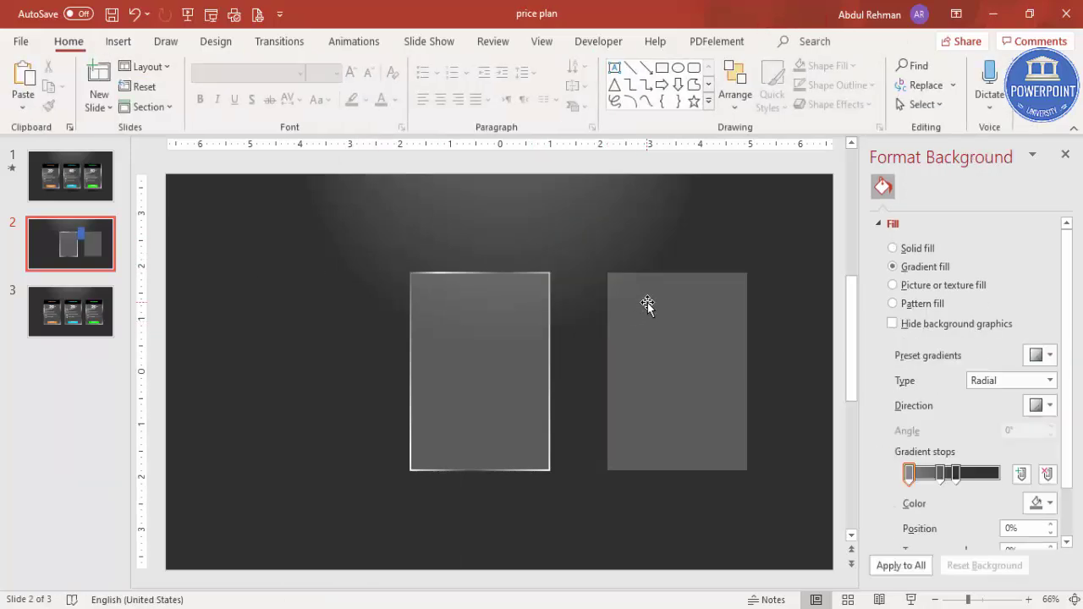
Copy the right card, tilt the copy about 25° and position it diagonally across.
click(647, 303)
ctrl+drag(648, 303, 592, 265)
drag(620, 205, 670, 218)
drag(603, 334, 587, 312)
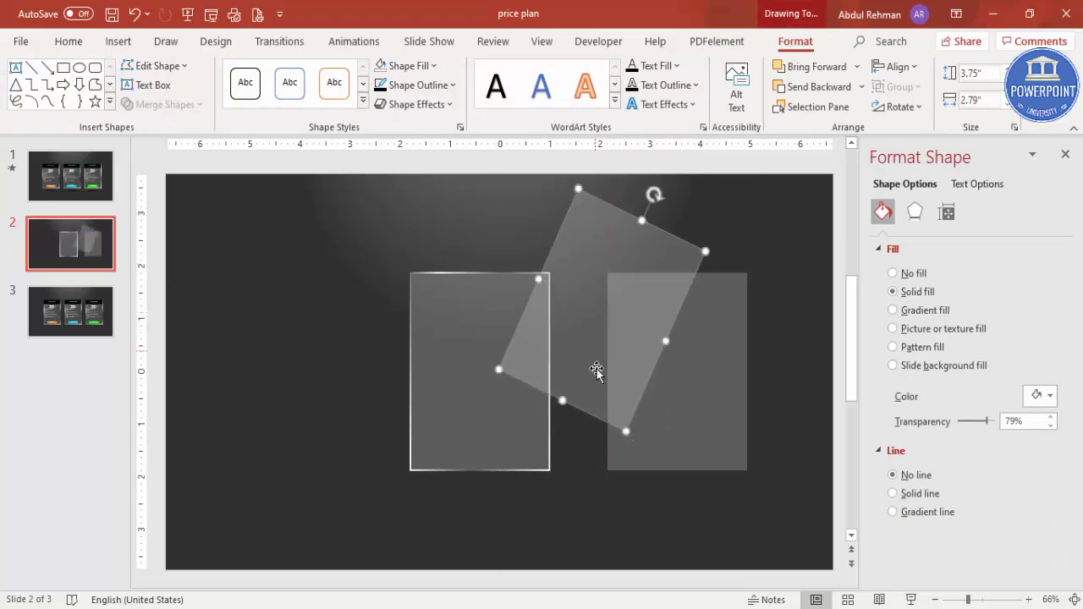
key(Escape)
click(540, 452)
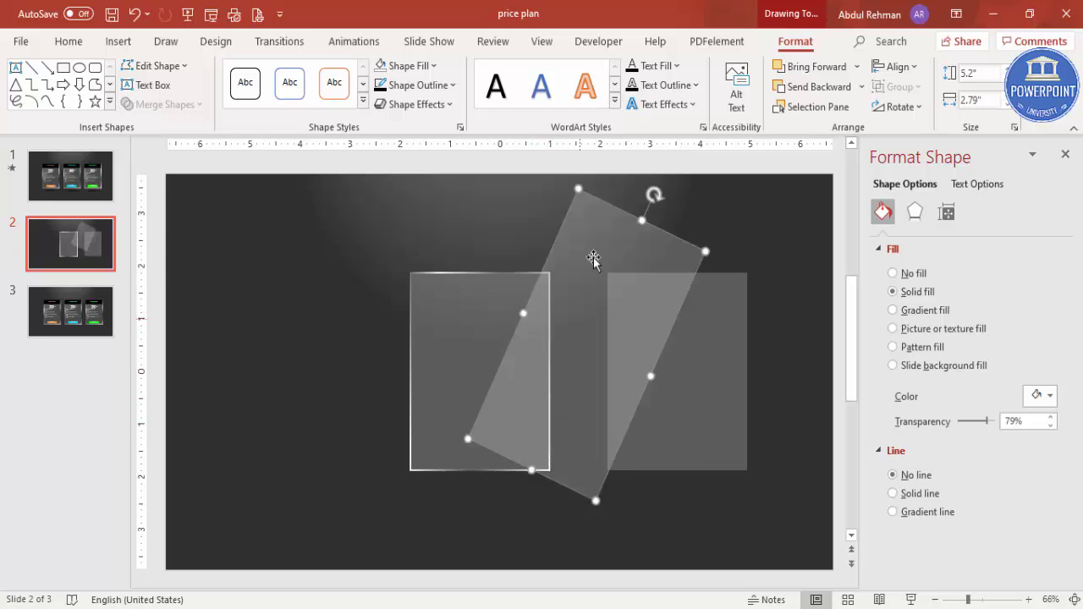
drag(652, 193, 673, 196)
drag(622, 280, 688, 302)
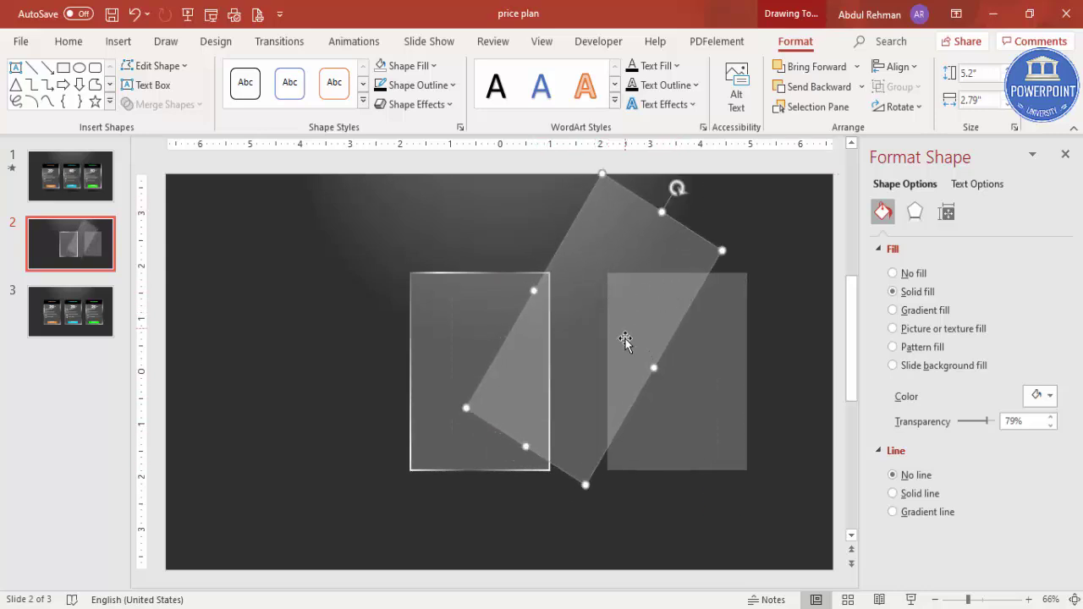
click(768, 354)
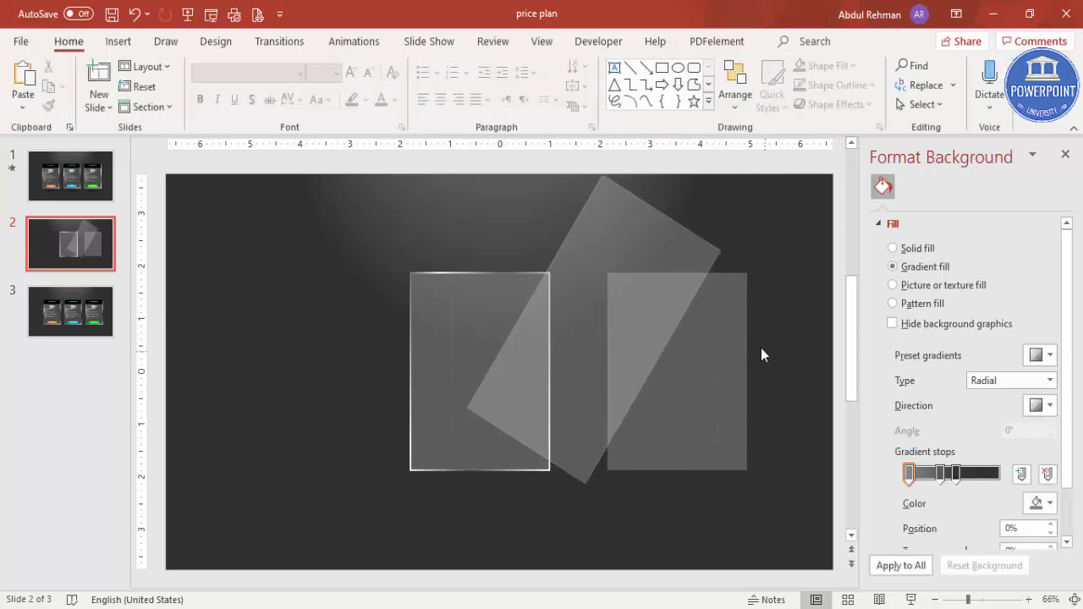
click(729, 315)
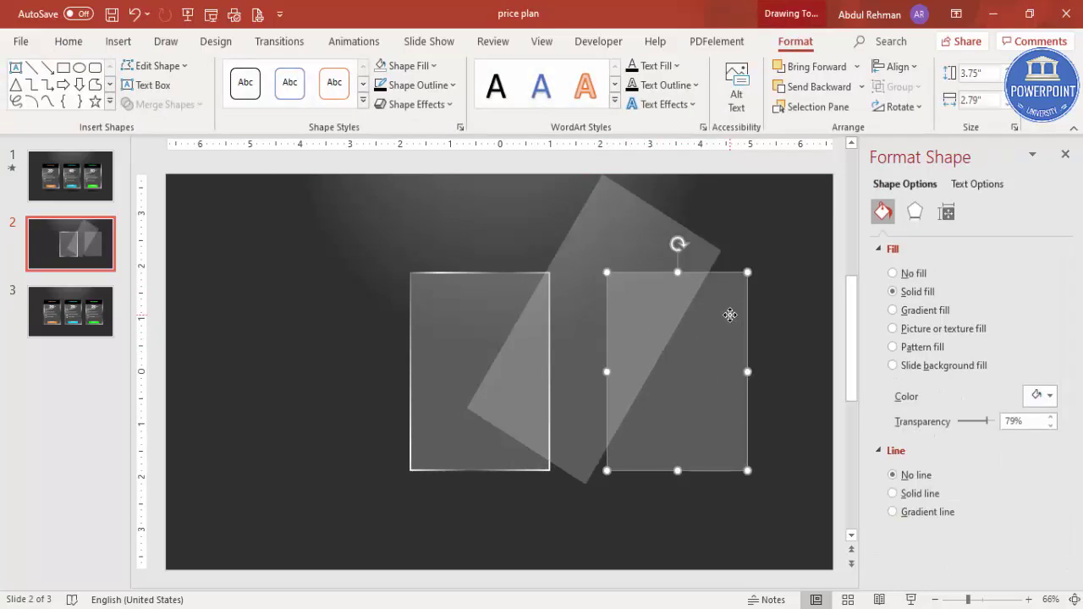
Intersect the upright and tilted shapes into a triangle and move it onto the card.
shift+click(604, 237)
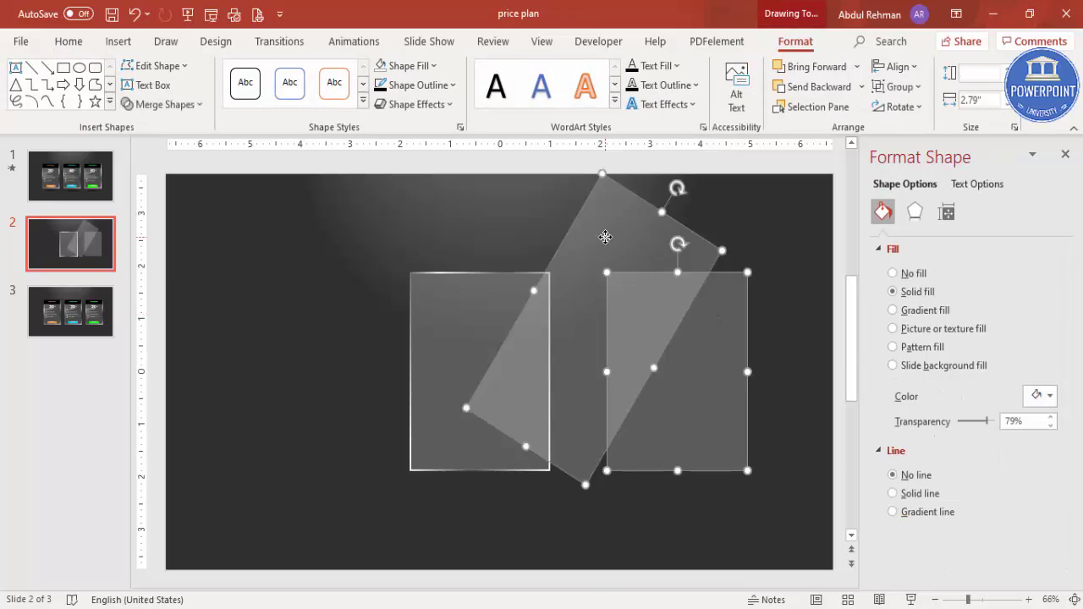
click(196, 104)
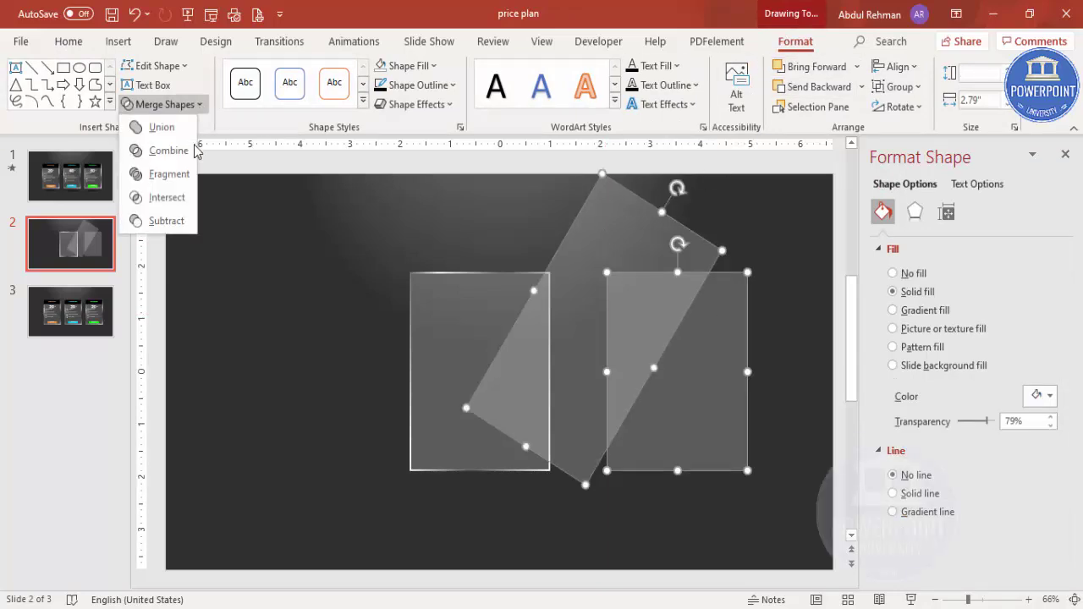
click(167, 197)
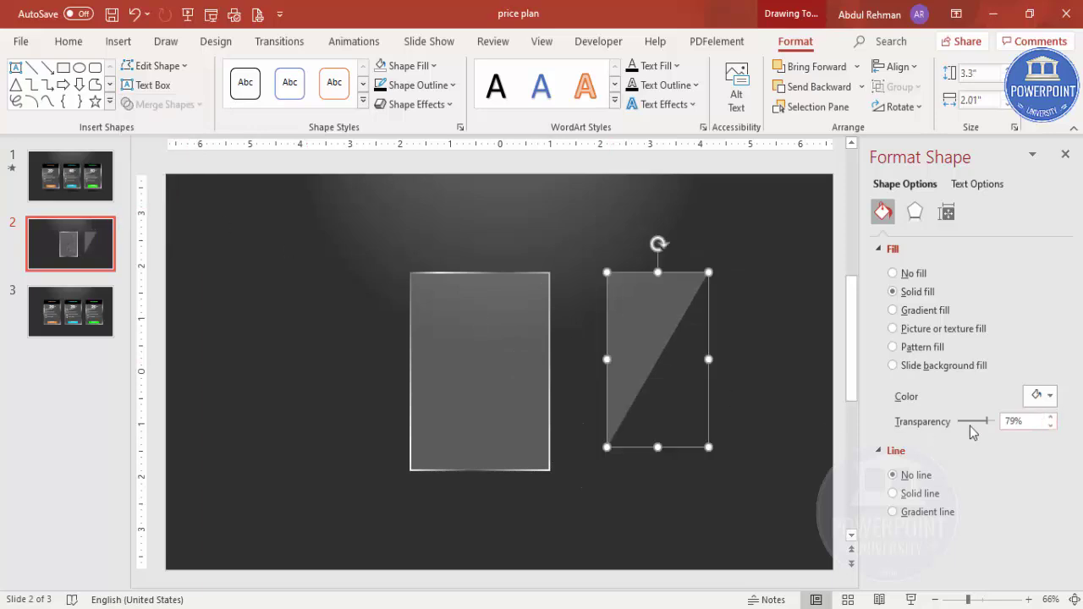
drag(990, 429, 989, 429)
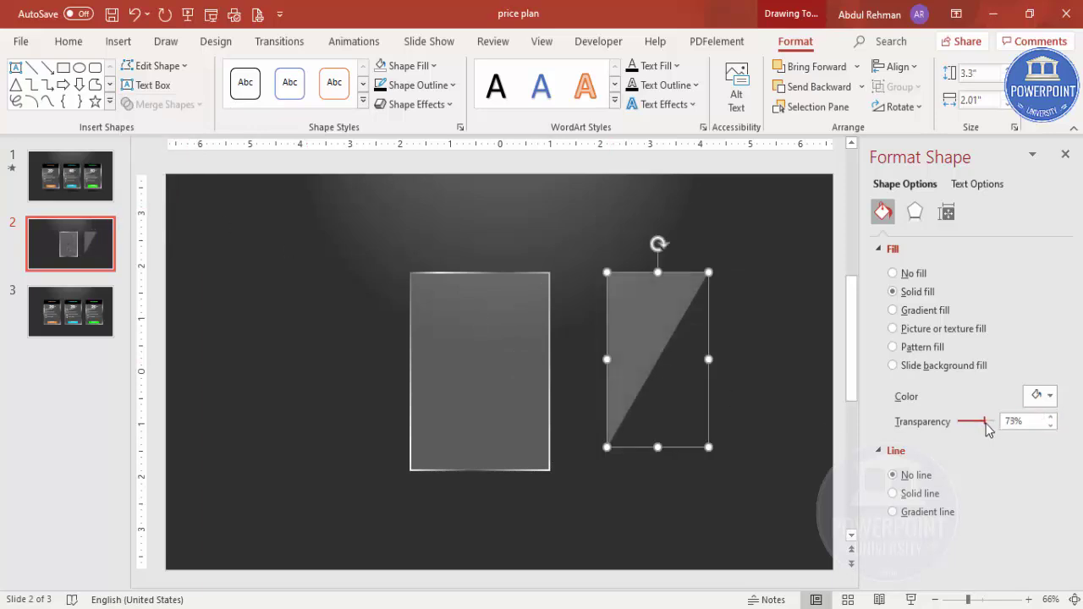
drag(621, 307, 457, 308)
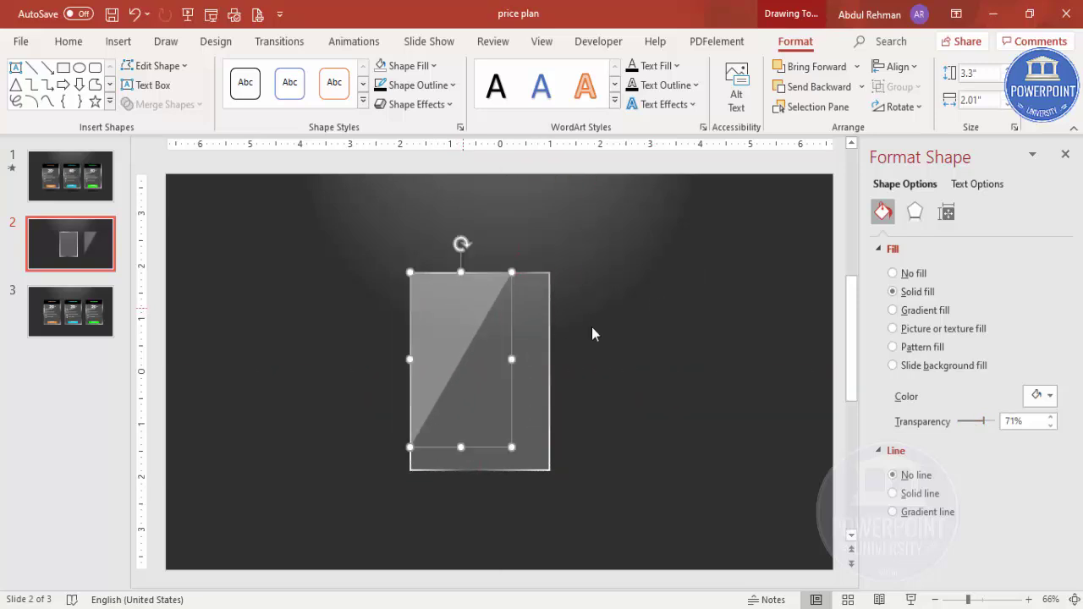
Bring the card's white frame forward in front of the triangle.
click(592, 331)
click(473, 302)
click(542, 273)
click(860, 69)
click(824, 111)
click(662, 282)
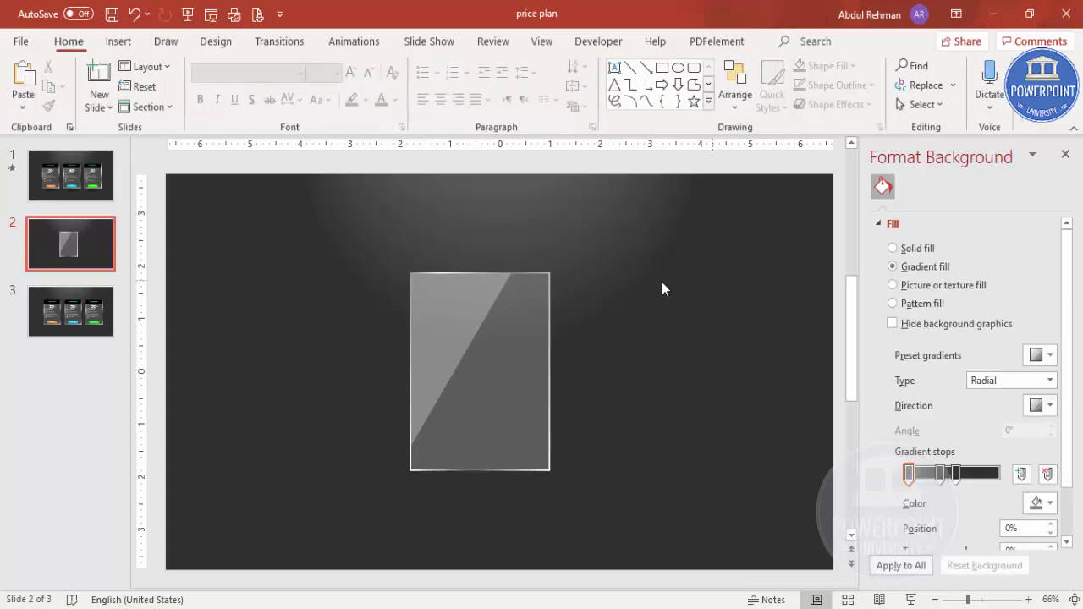
Fade the triangle highlight to 95% transparency.
click(451, 315)
drag(983, 423, 993, 422)
click(695, 355)
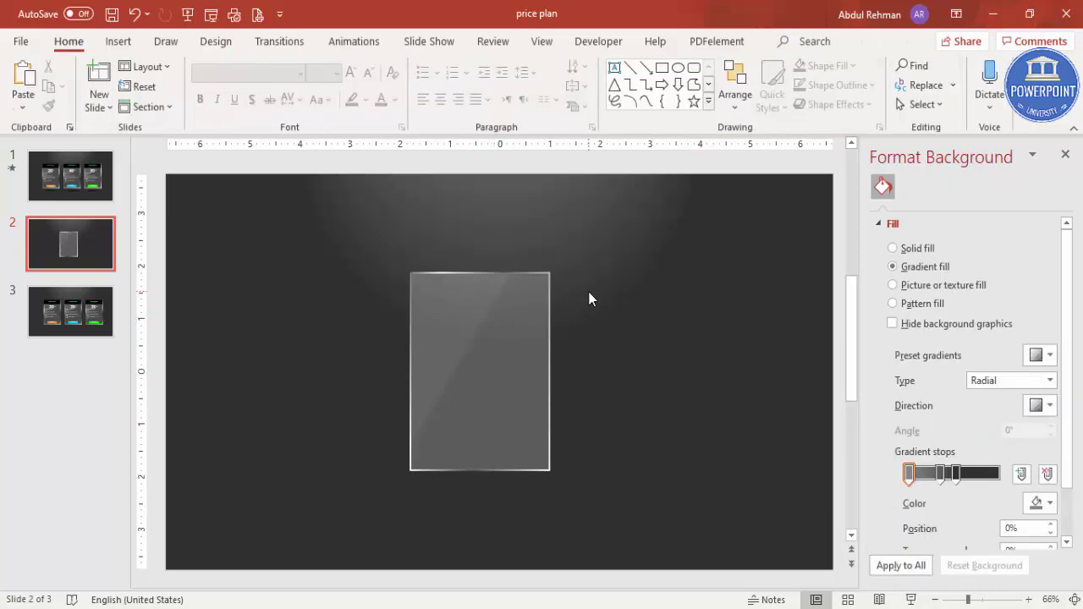
click(116, 41)
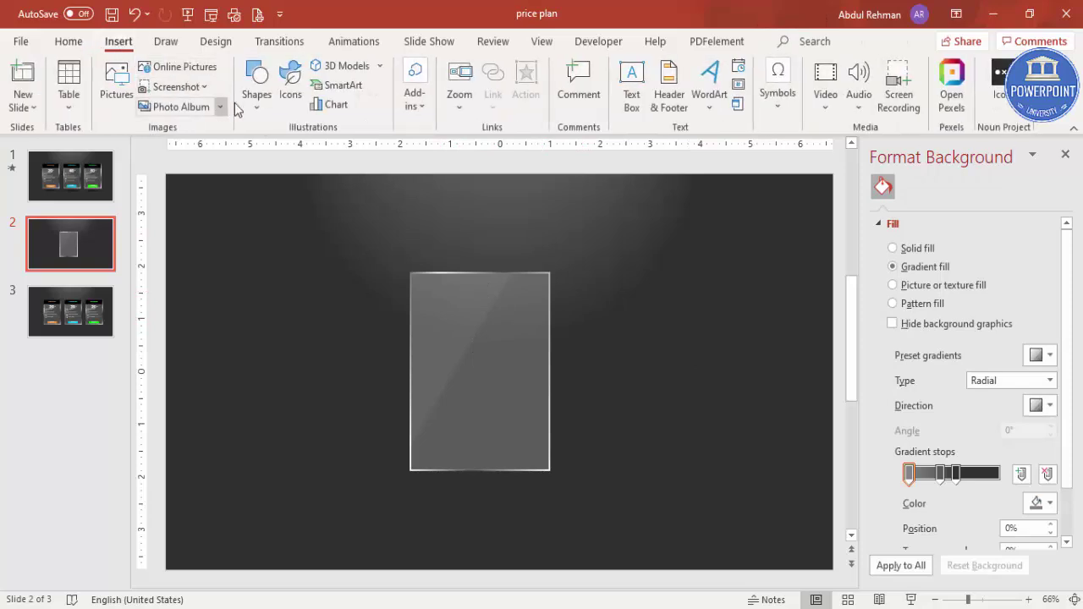
Draw a bar across the card's top edge, filled solid black with no outline.
click(267, 108)
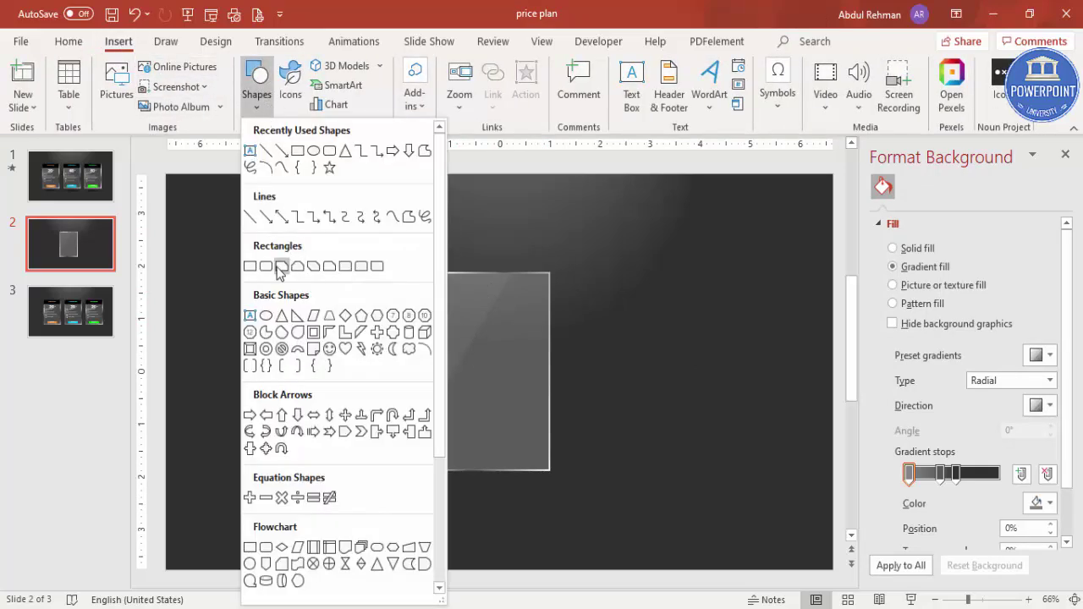
click(250, 265)
drag(412, 275, 548, 305)
click(440, 86)
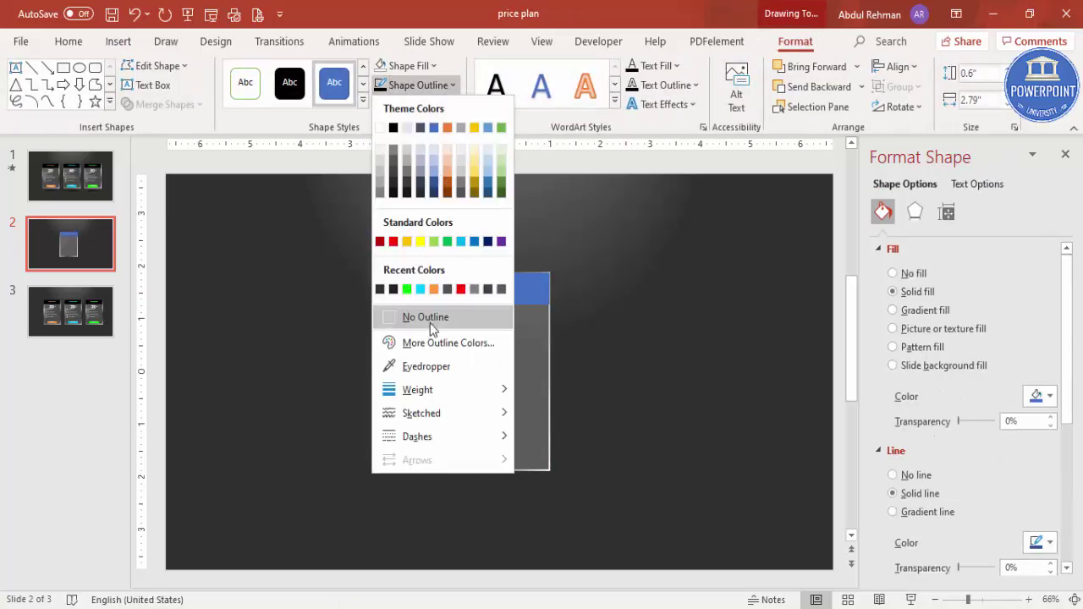
click(428, 321)
click(408, 65)
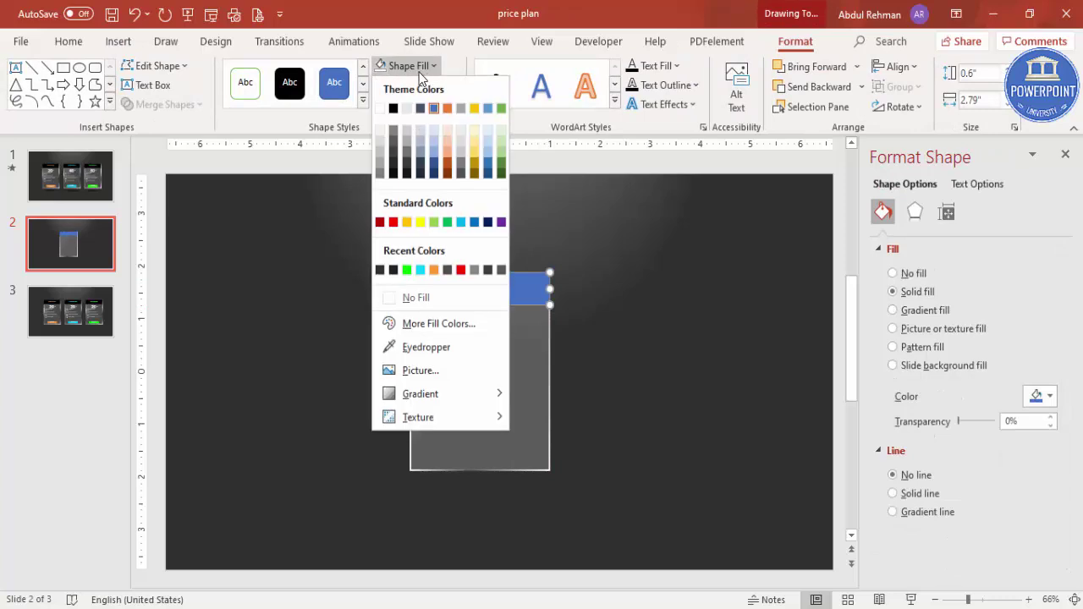
click(393, 109)
click(686, 377)
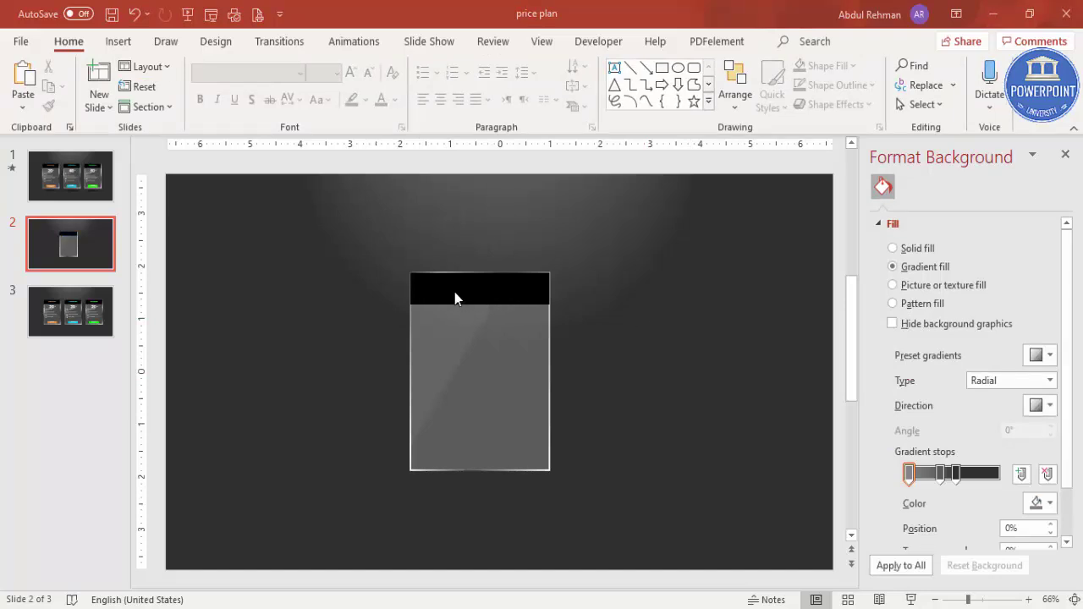
click(120, 44)
Add a centred text box reading 'BASIC' beside the card, coloured white.
click(626, 108)
drag(617, 252, 757, 268)
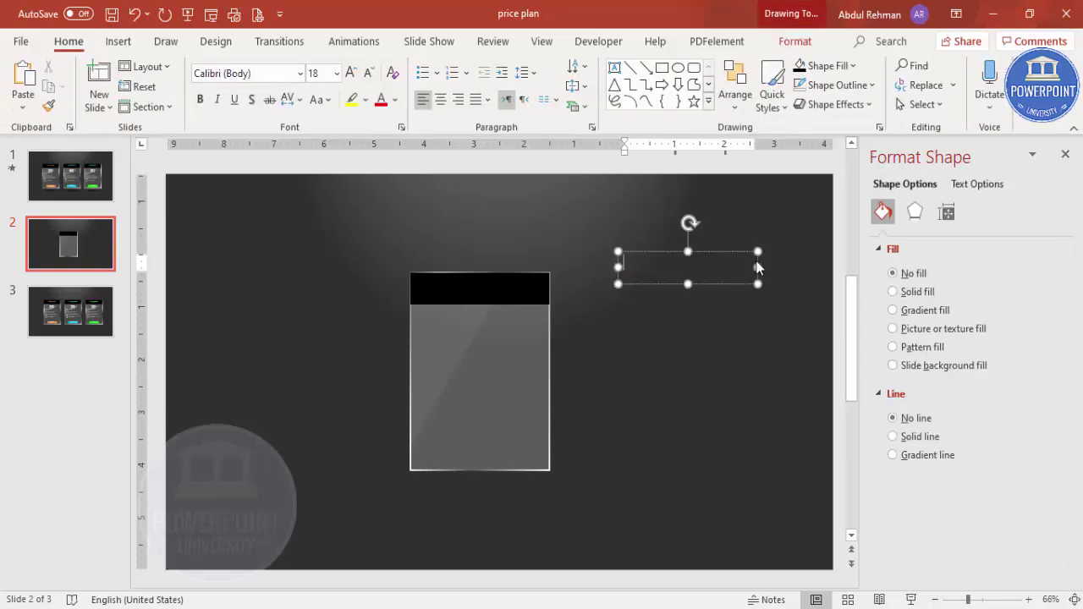
text(BASIC)
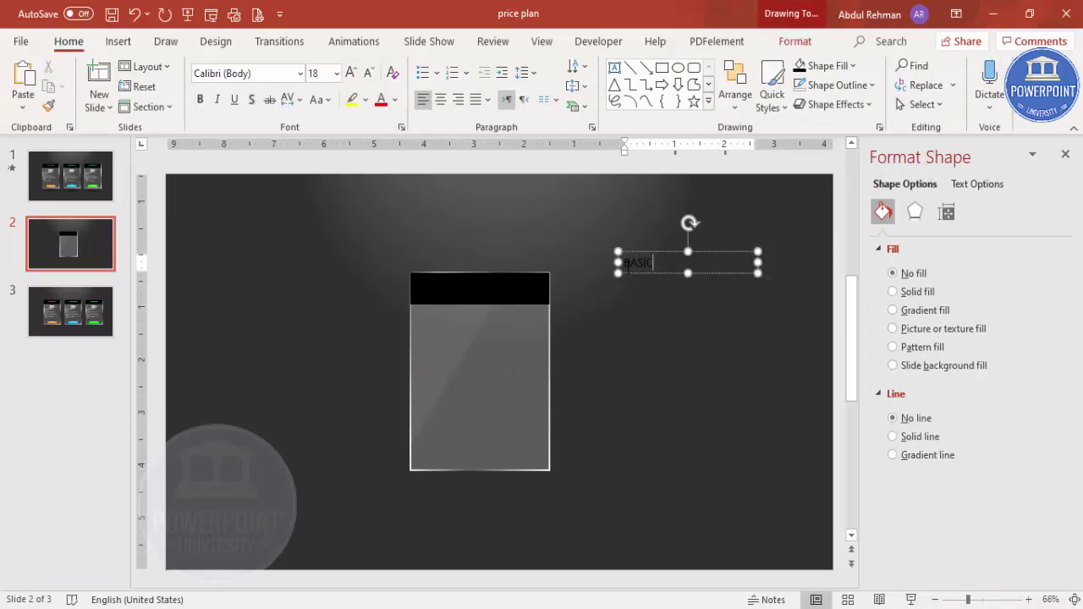
click(641, 253)
click(440, 99)
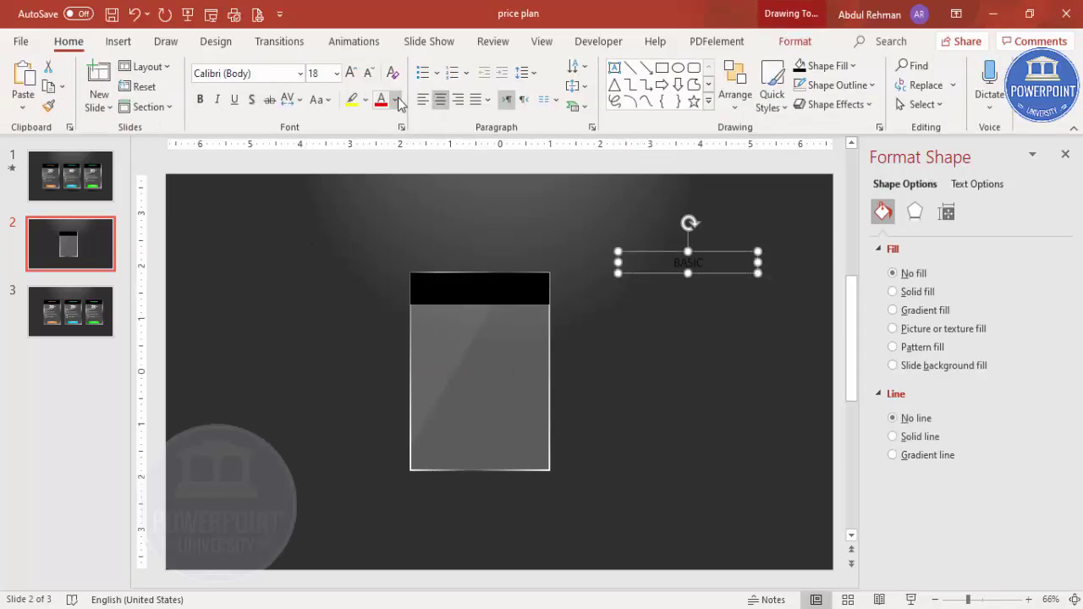
click(395, 100)
click(382, 143)
Format BASIC as bold orange 24 pt Century Gothic and place it on the header bar.
click(265, 75)
text(Century)
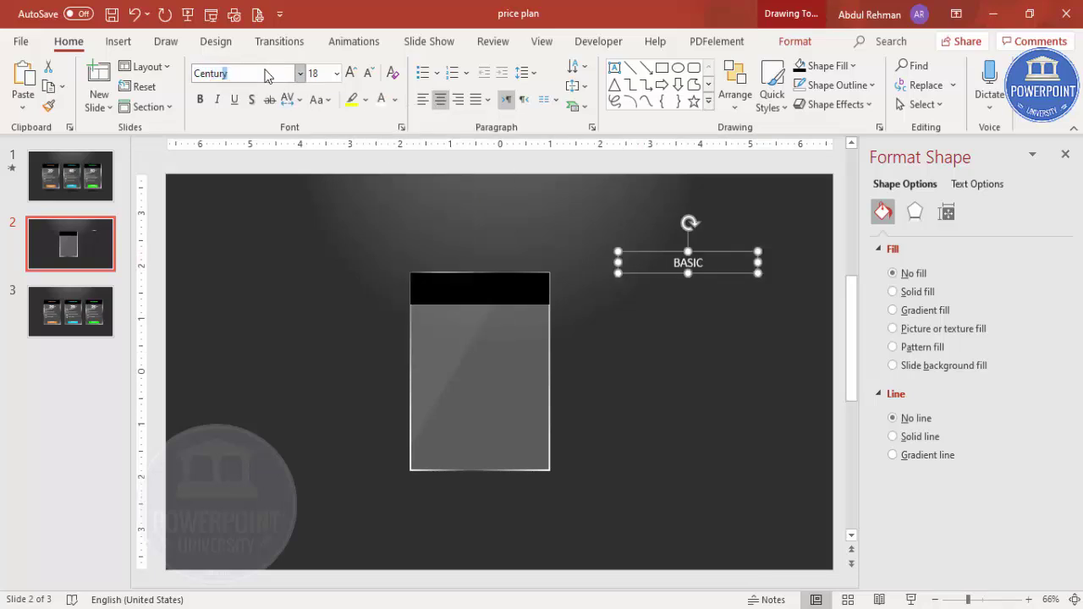
text( Gothic)
key(Return)
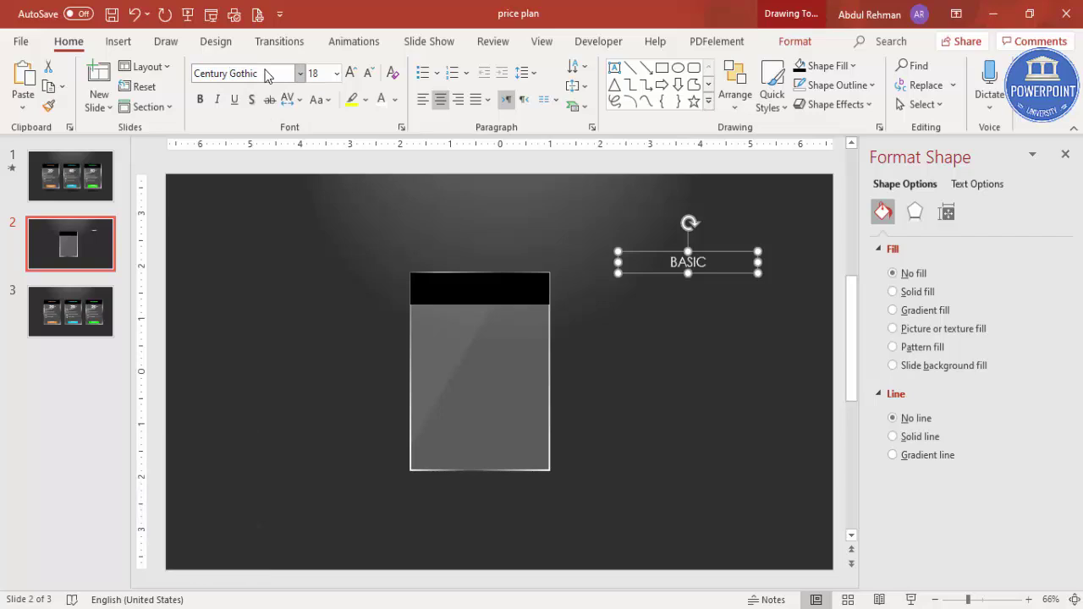
click(199, 99)
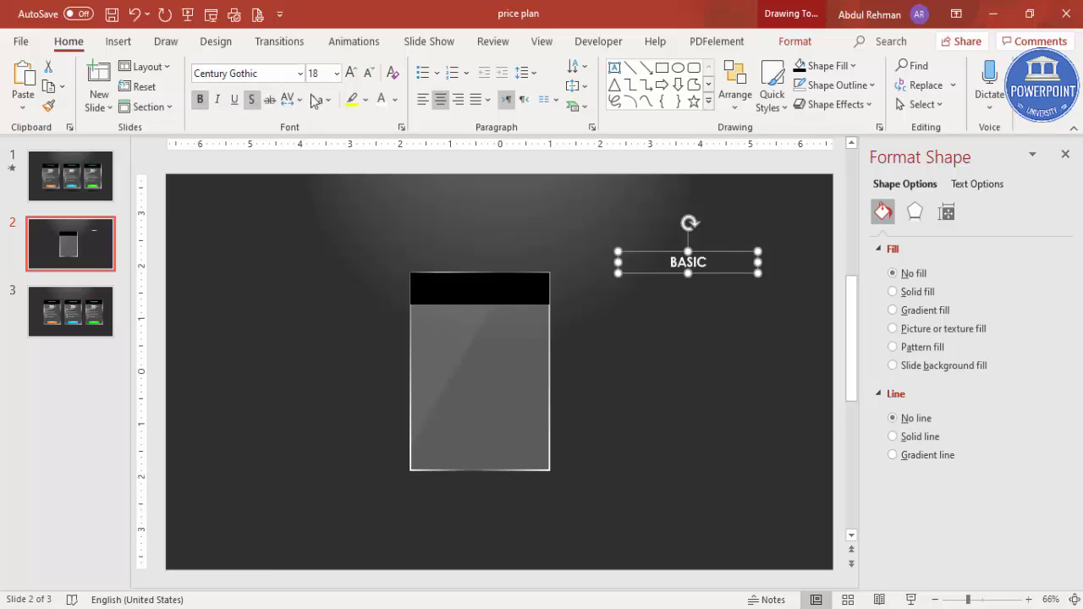
click(350, 73)
click(350, 73)
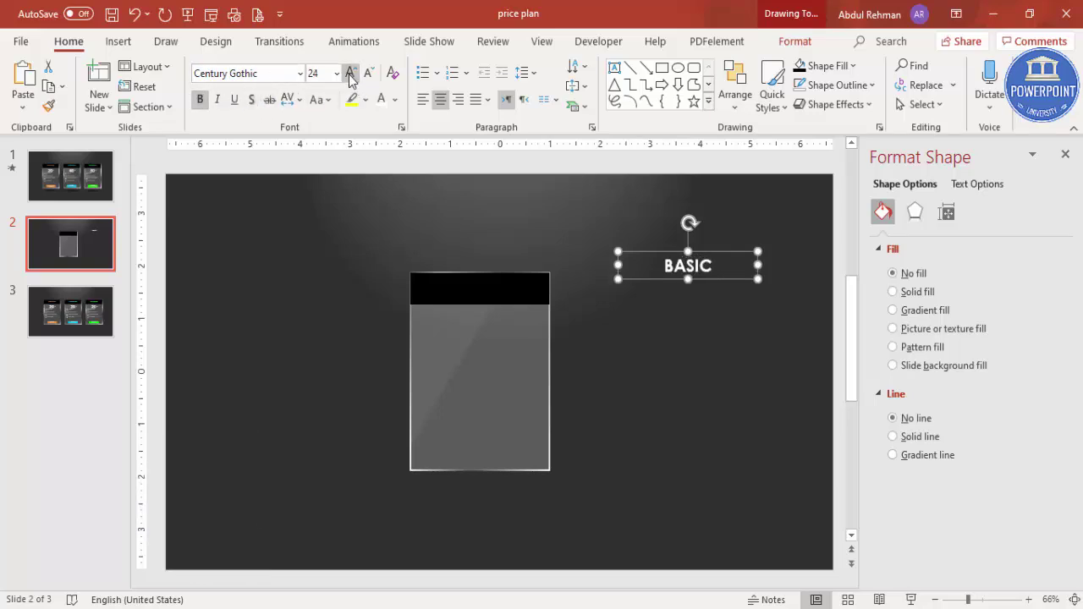
click(394, 100)
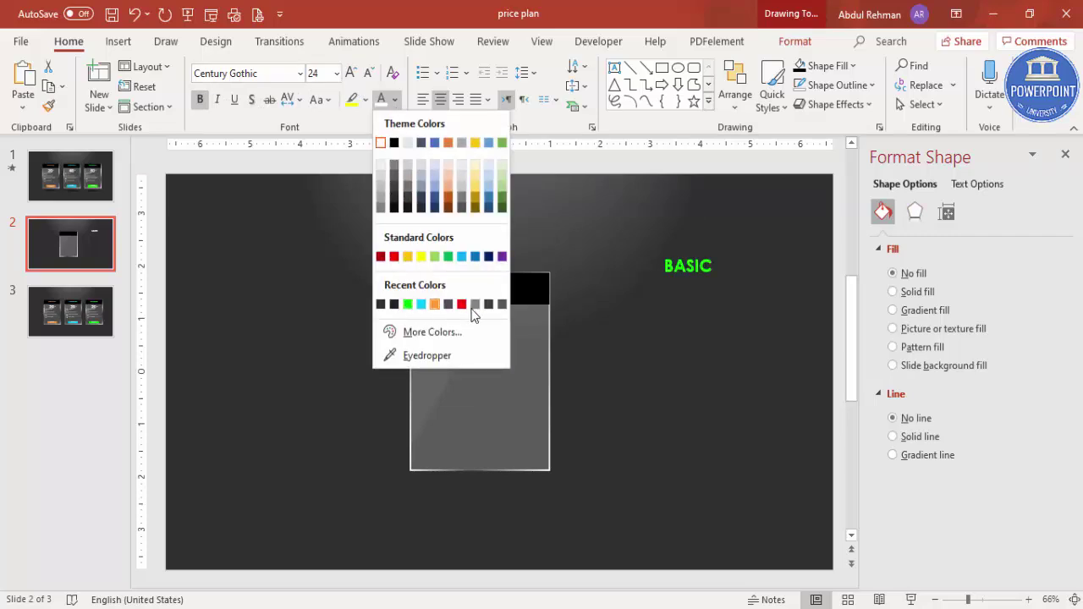
click(434, 303)
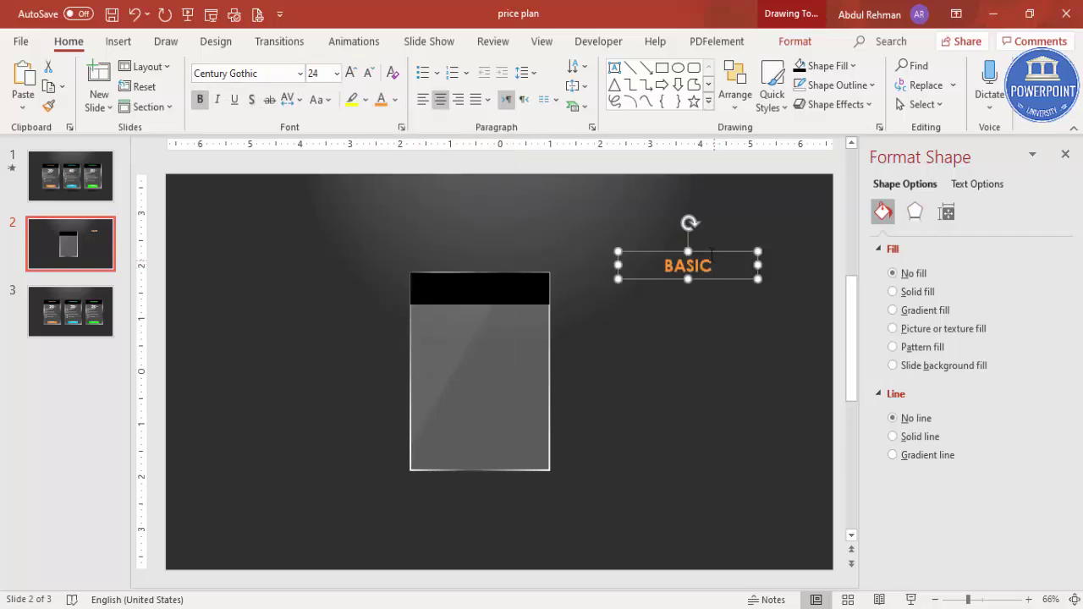
drag(564, 254, 499, 273)
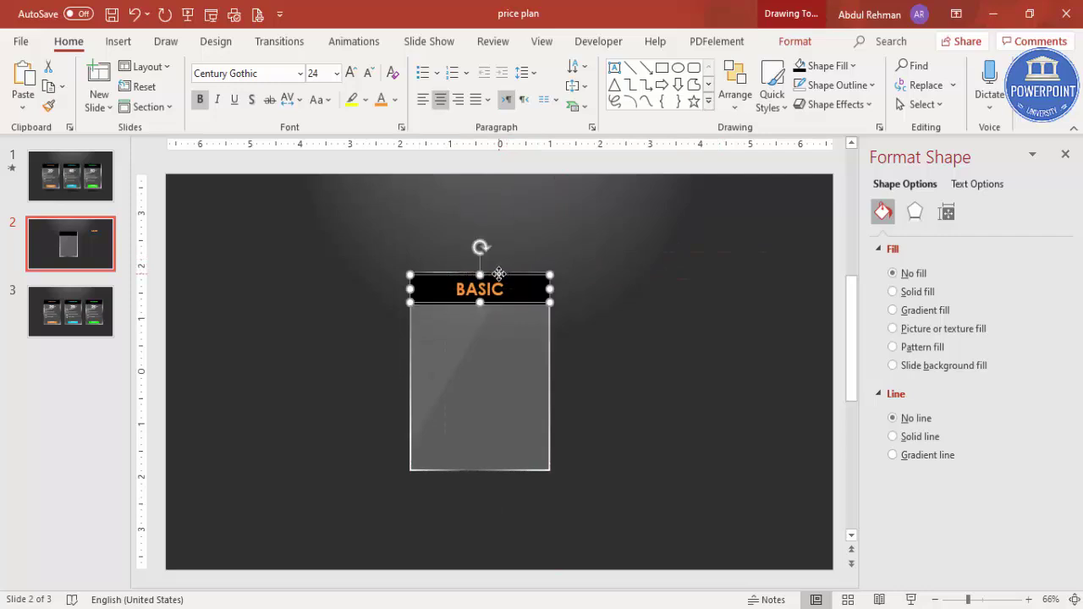
click(639, 314)
click(455, 327)
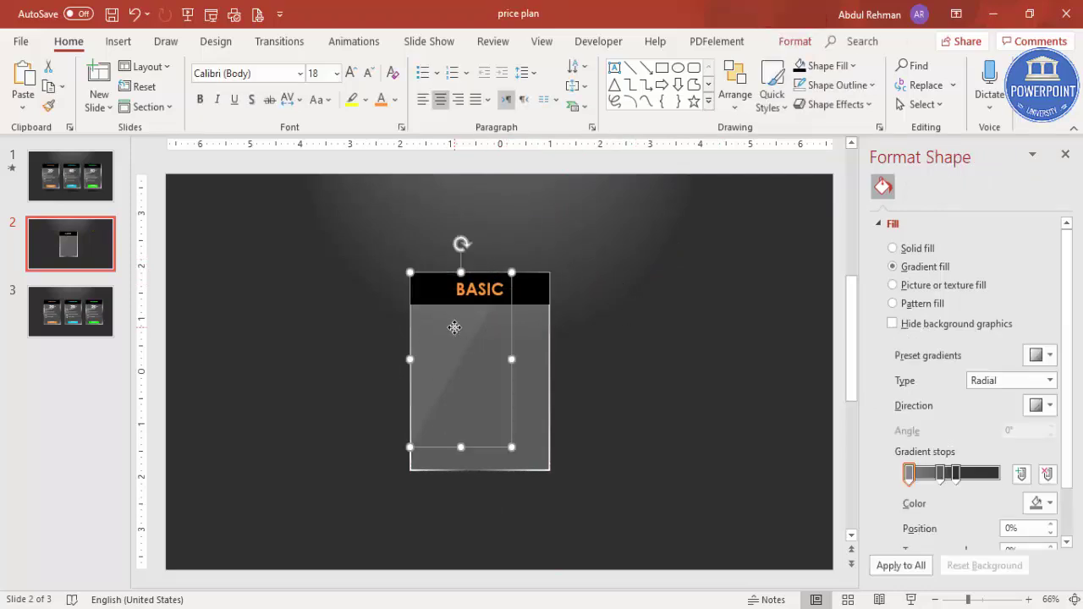
Bring the diagonal gloss shape to the front of all card pieces.
click(795, 41)
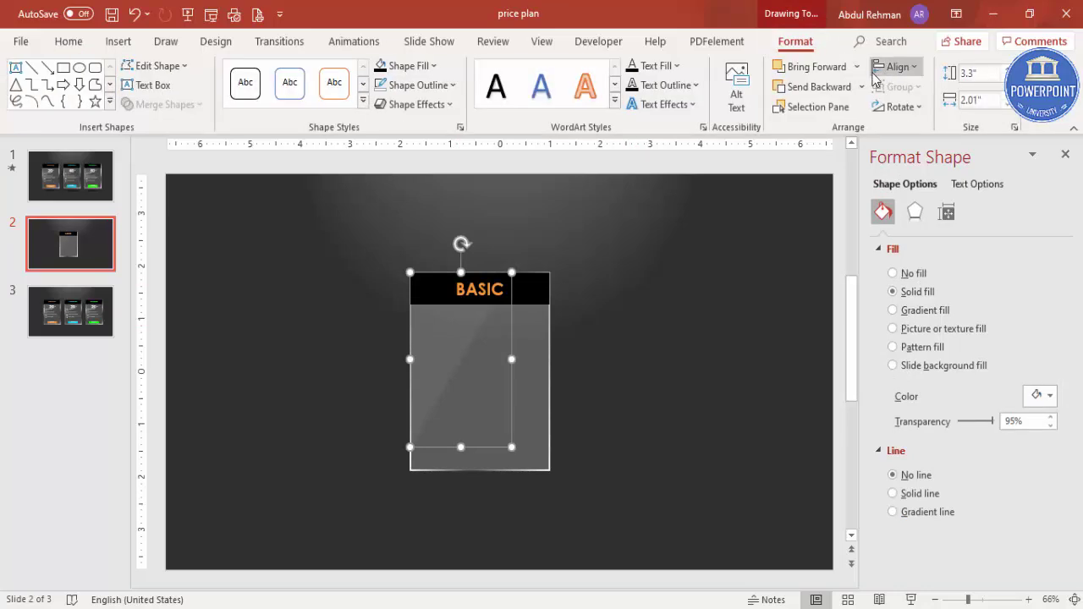
click(856, 66)
click(837, 110)
click(732, 266)
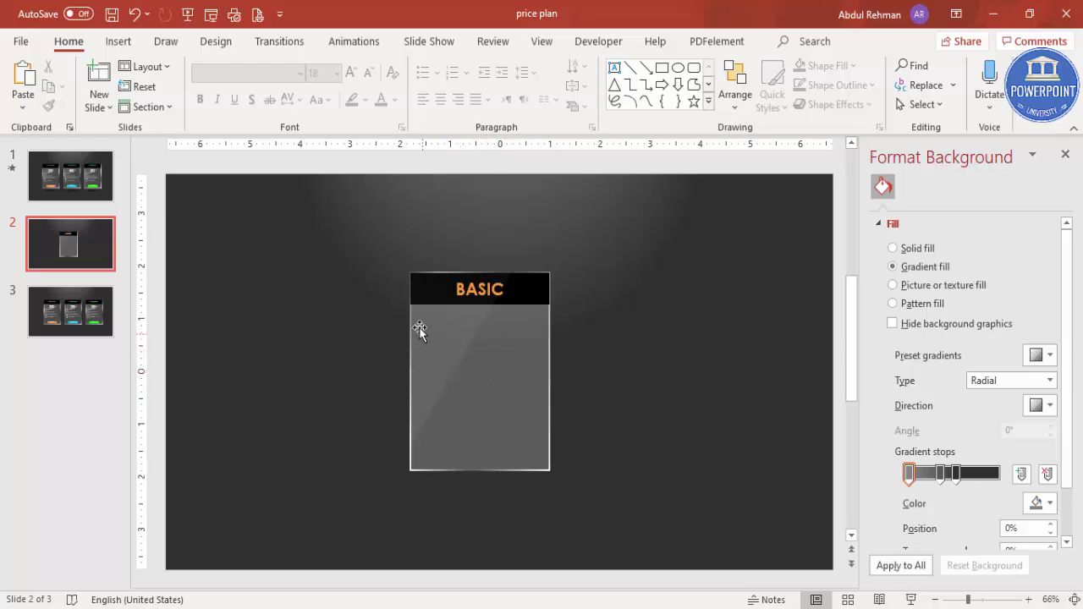
Add a text box reading 10 beside the card and make it white and bold.
click(127, 44)
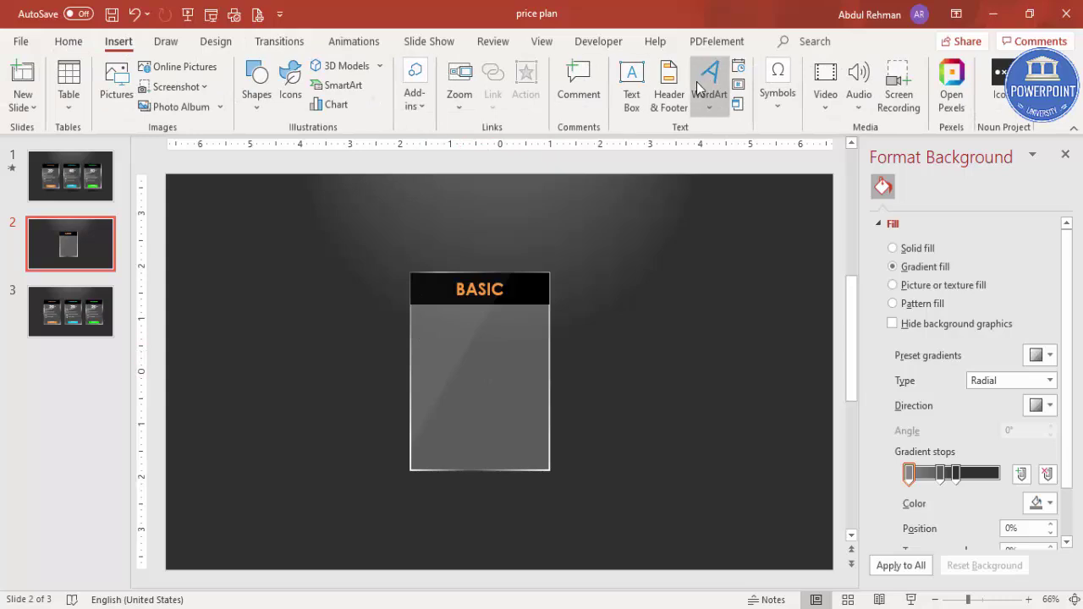
click(631, 85)
drag(582, 258, 689, 295)
text(10)
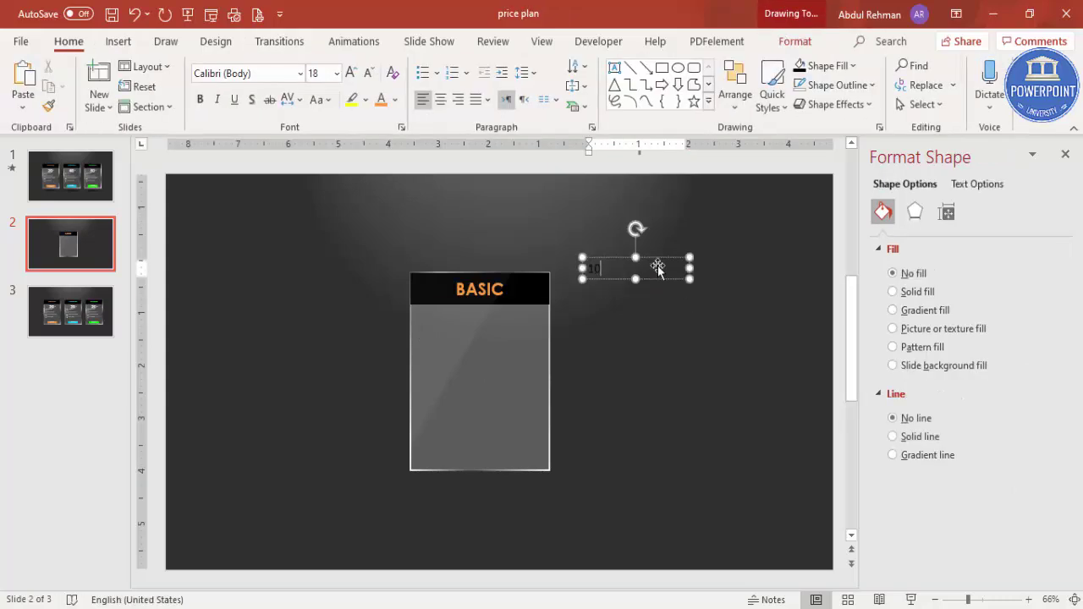
click(626, 258)
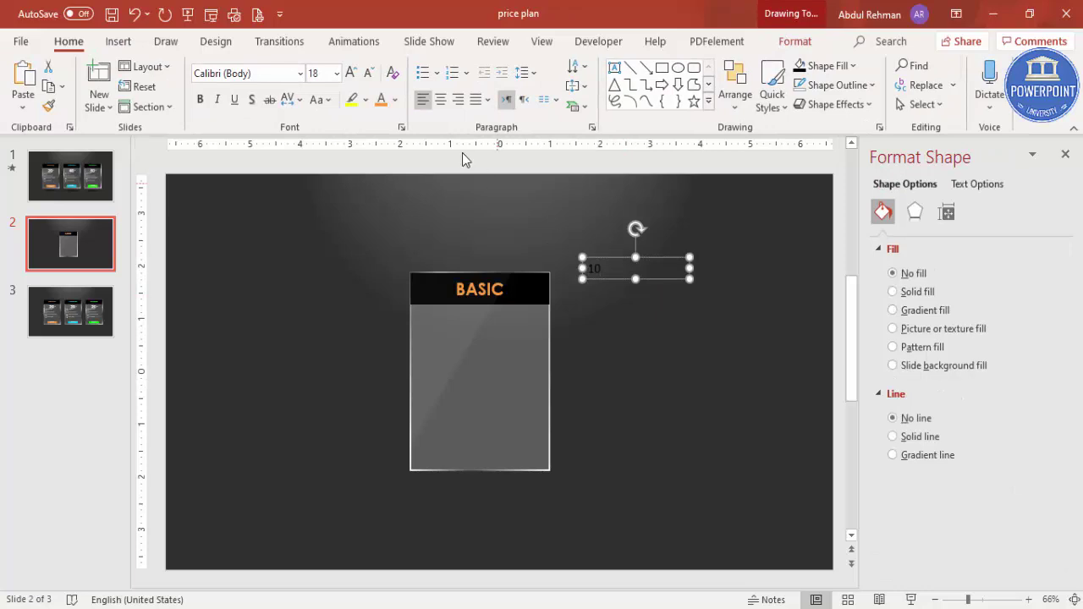
click(394, 100)
click(389, 141)
click(199, 105)
Set the 10 in Century Gothic and enlarge it to 48 pt.
click(297, 74)
text(Ce)
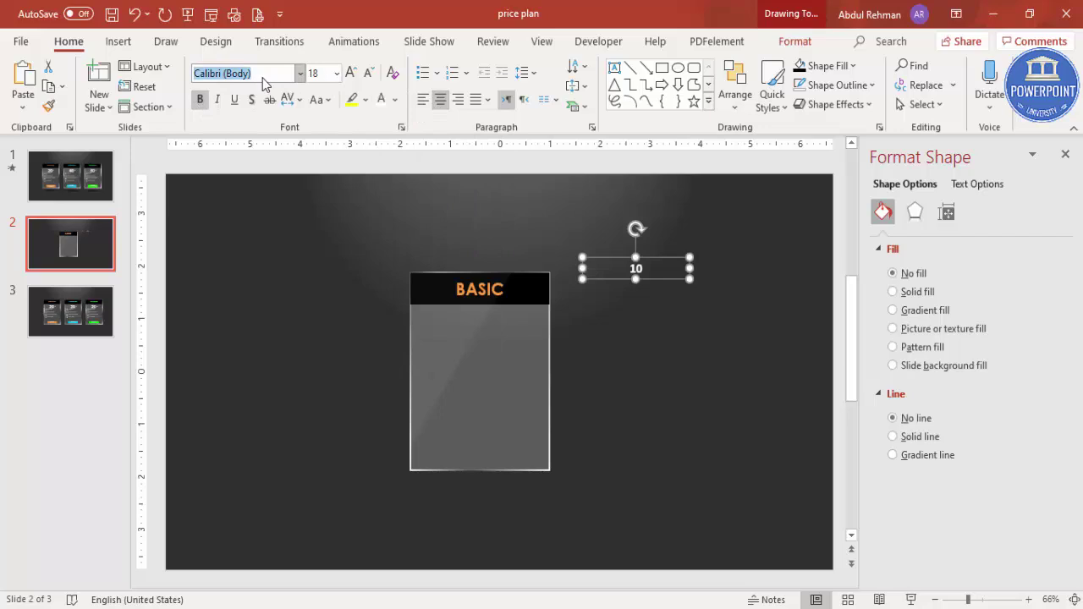
key(Return)
click(350, 72)
click(350, 73)
click(350, 73)
click(350, 73)
click(350, 73)
click(350, 73)
click(351, 72)
click(350, 73)
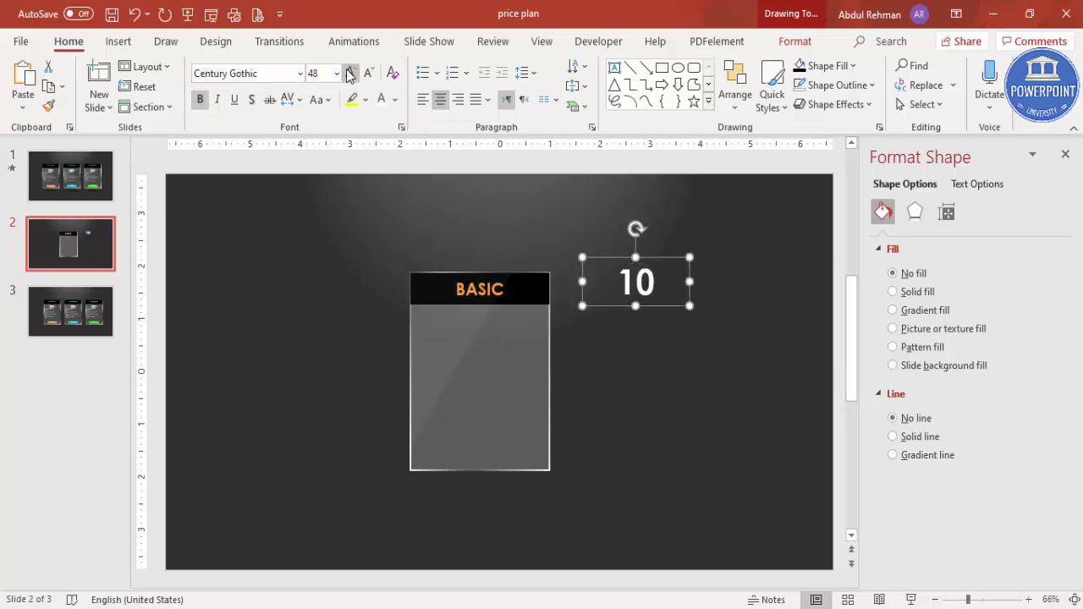
click(351, 73)
Centre the 10 under BASIC at 44 pt and place a copy beside the card.
drag(668, 255, 506, 295)
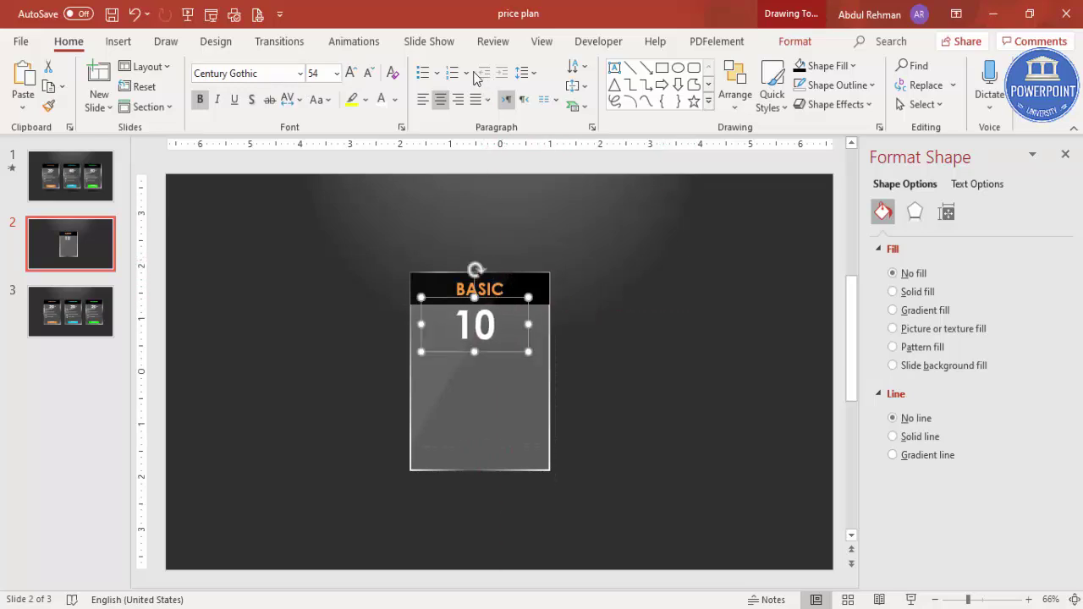
click(368, 73)
click(368, 73)
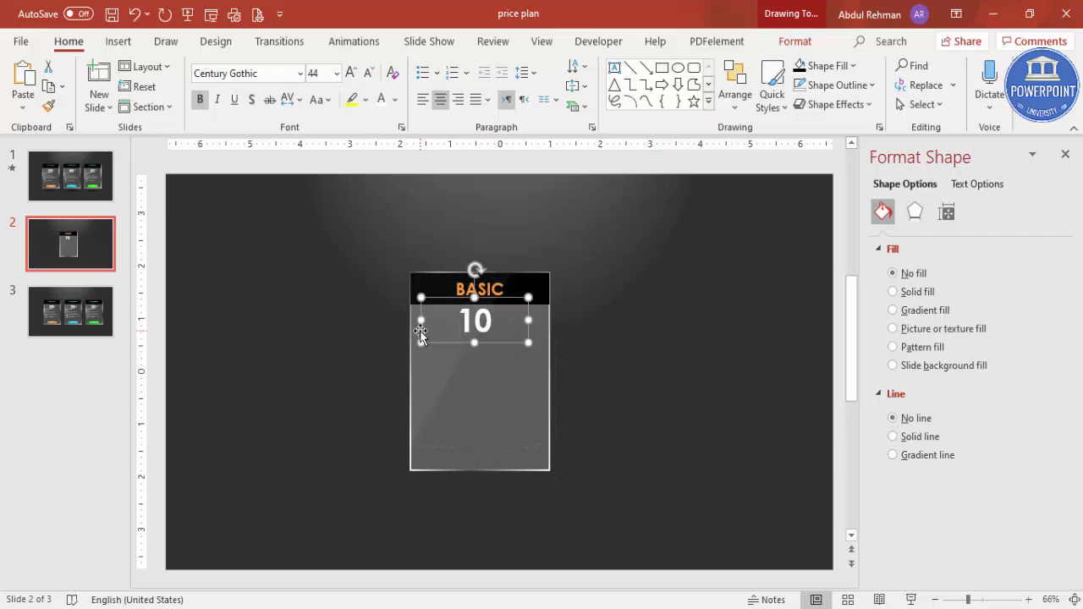
drag(424, 320, 450, 319)
drag(519, 295, 492, 303)
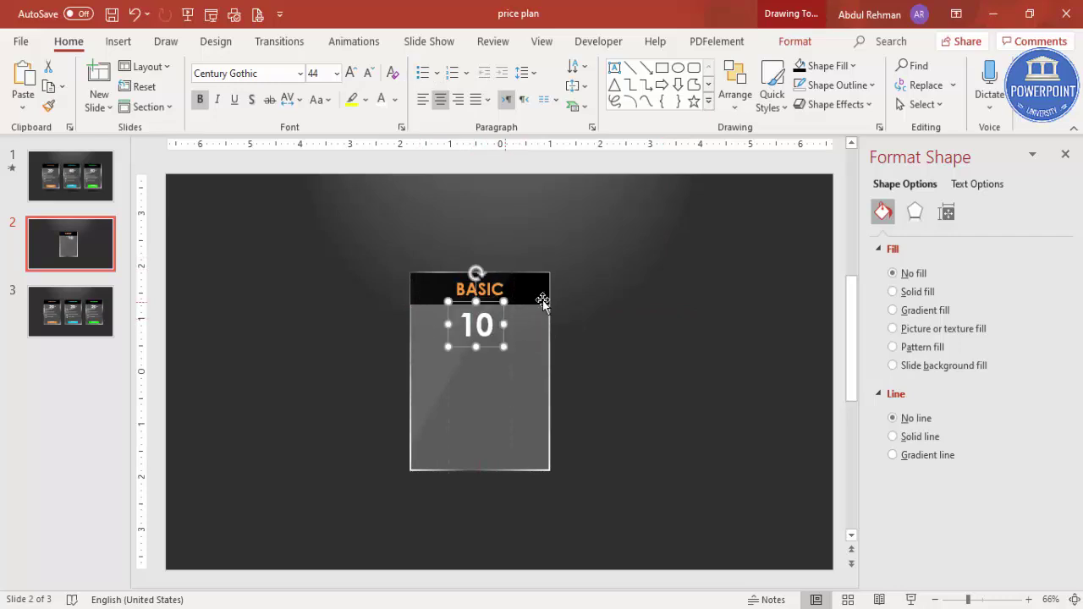
click(618, 301)
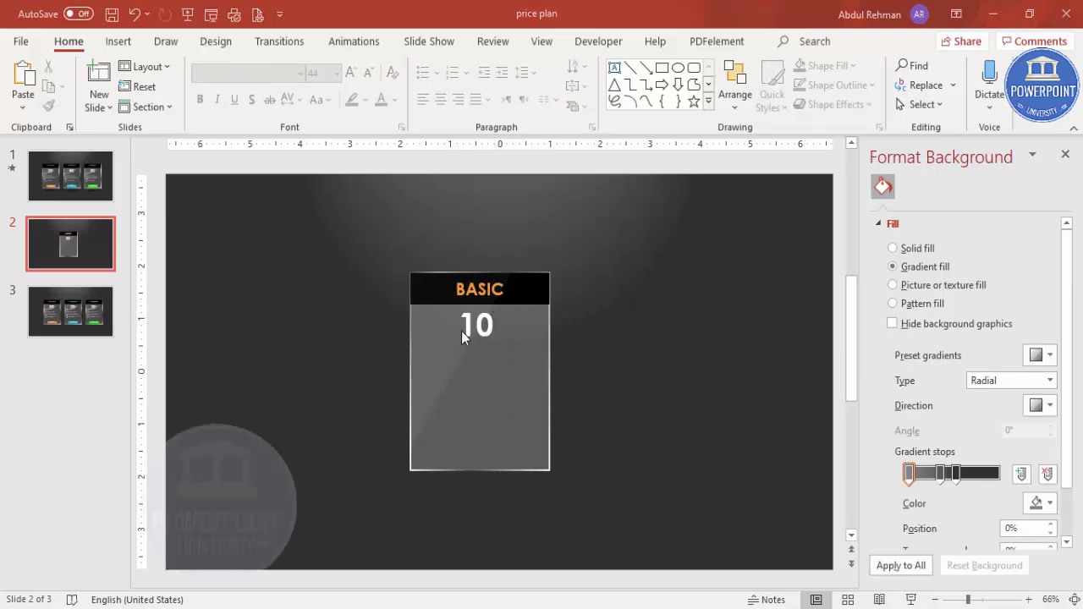
click(505, 335)
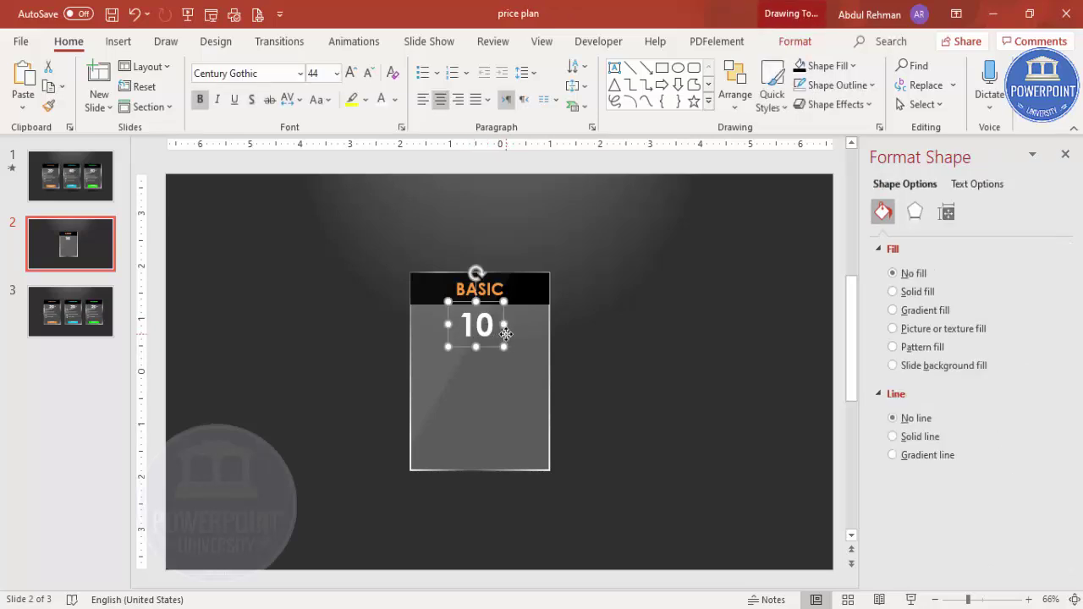
drag(505, 335, 630, 342)
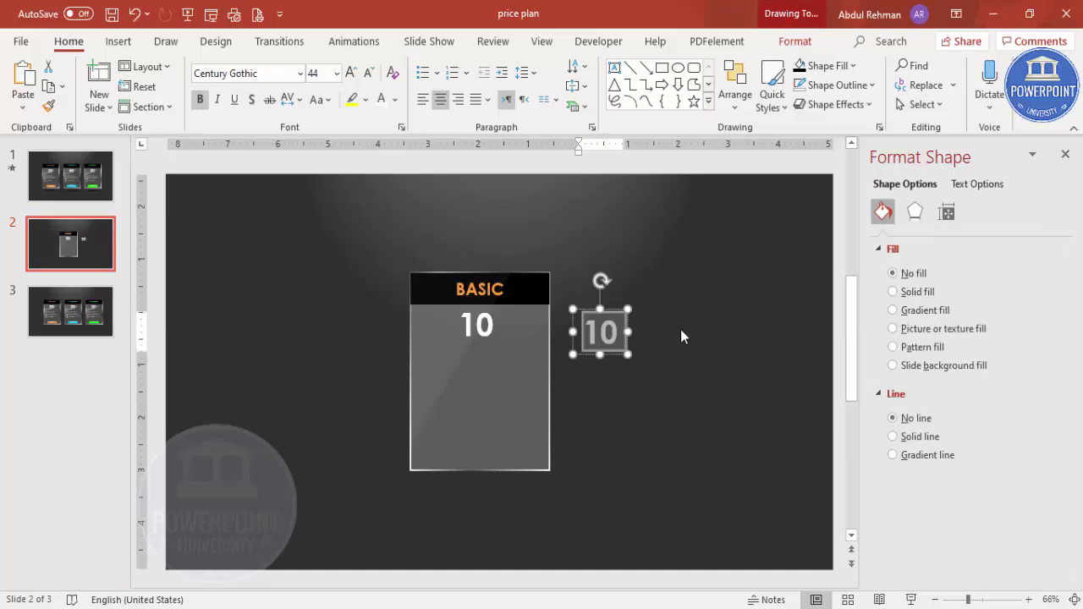
Change the copy to a $ sign, shrink it to 18 pt, and set it right of the 10.
text($)
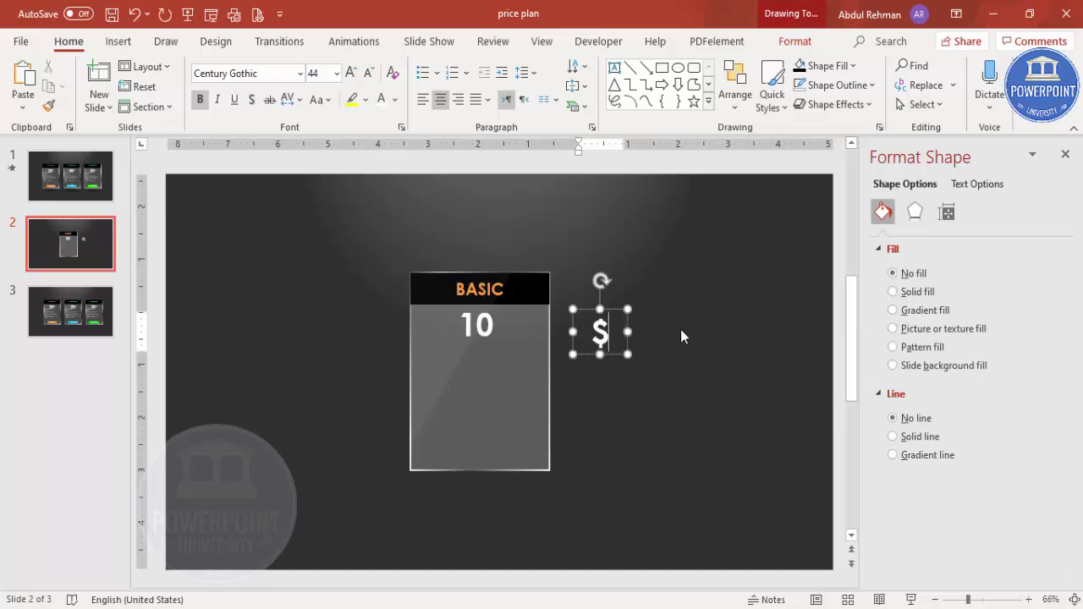
click(617, 305)
click(368, 73)
click(368, 73)
click(368, 74)
click(367, 74)
click(368, 73)
click(368, 73)
click(368, 74)
drag(572, 323, 510, 316)
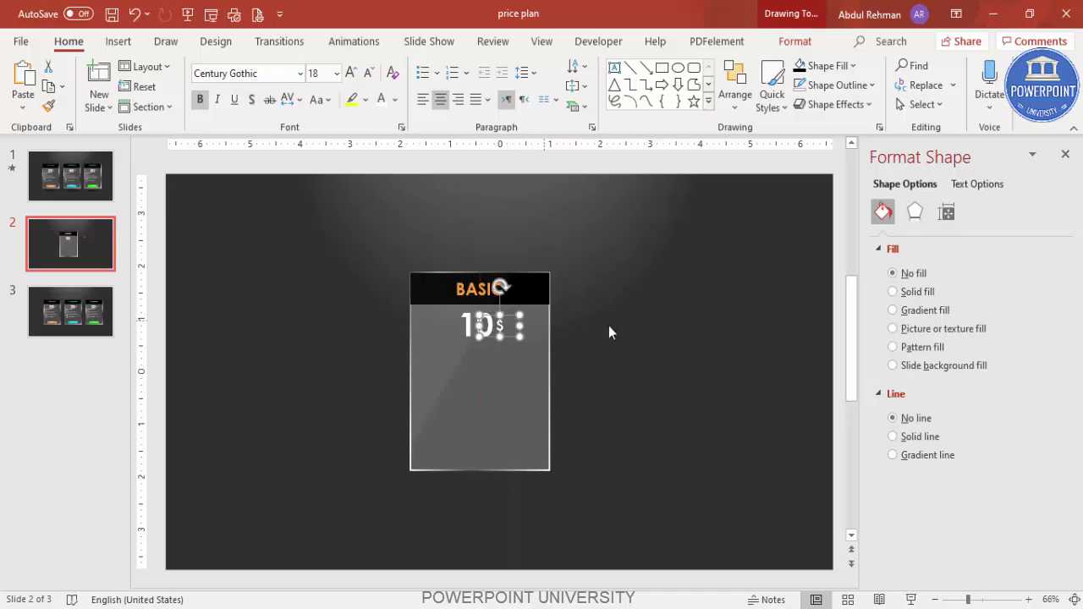
click(630, 328)
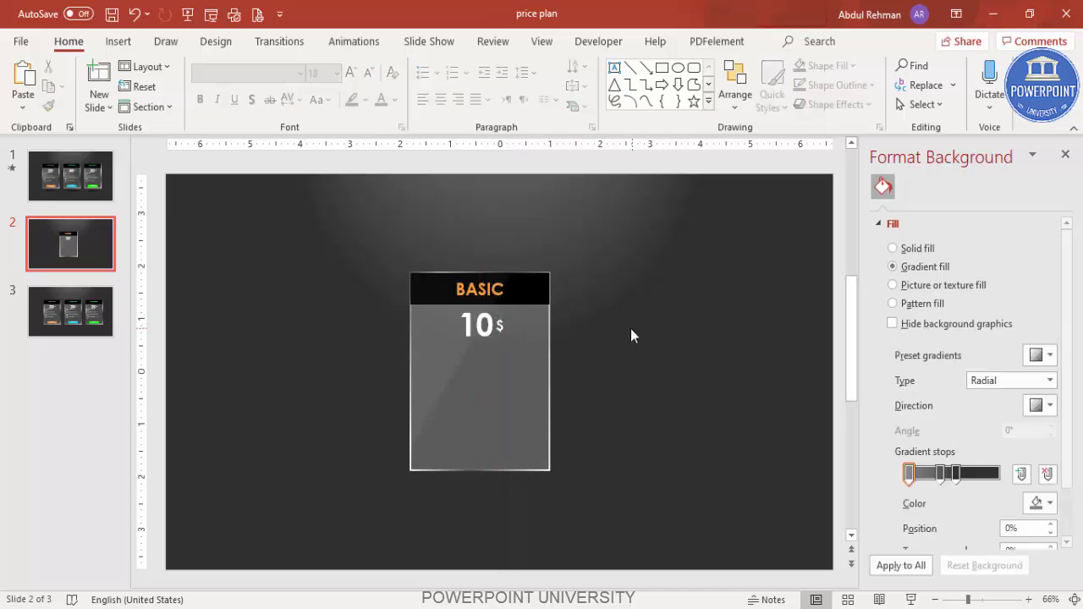
Insert a 1x5 table, narrow it, and fit it inside the card below the price.
click(119, 42)
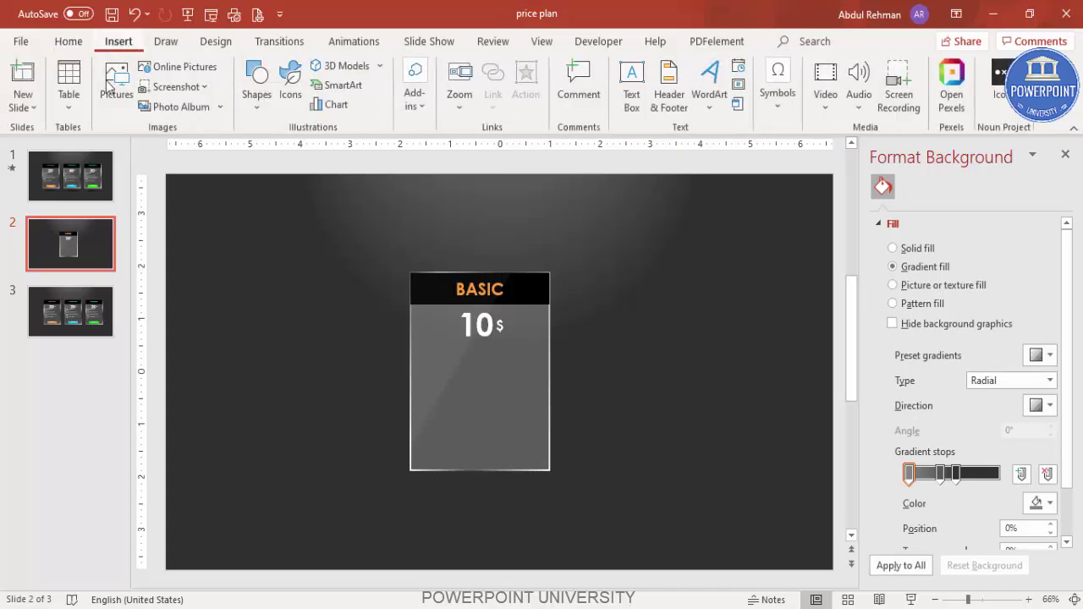
click(68, 85)
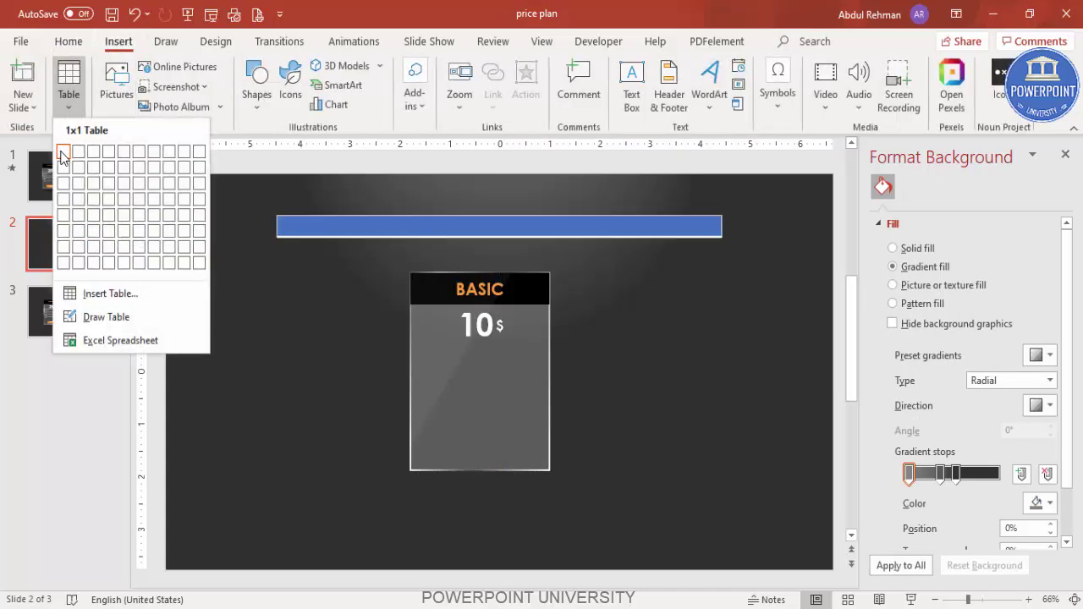
click(62, 221)
drag(633, 215, 665, 367)
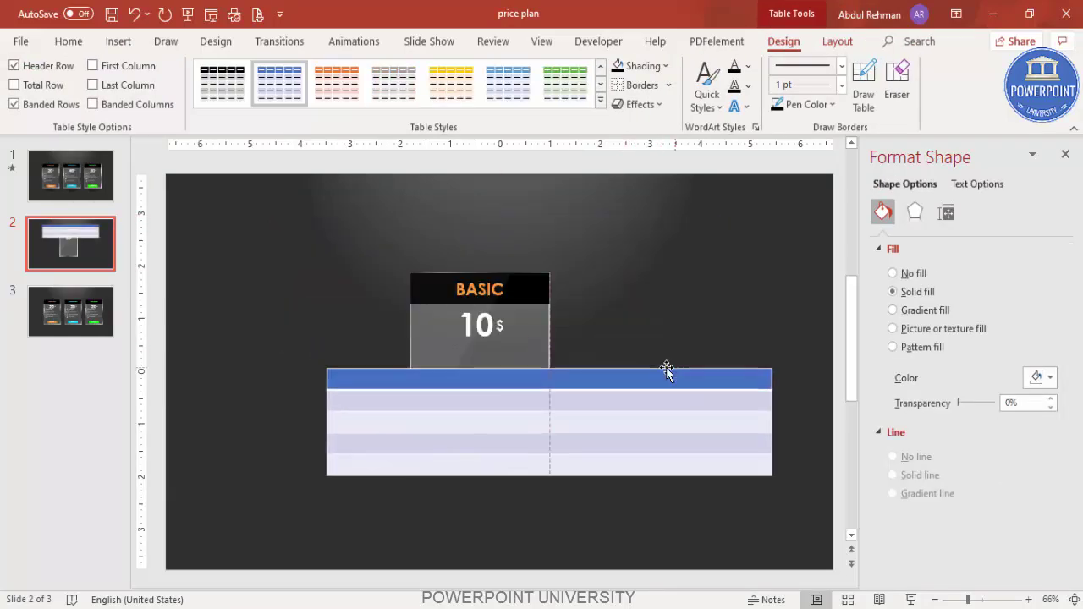
drag(327, 422, 663, 416)
drag(718, 370, 497, 342)
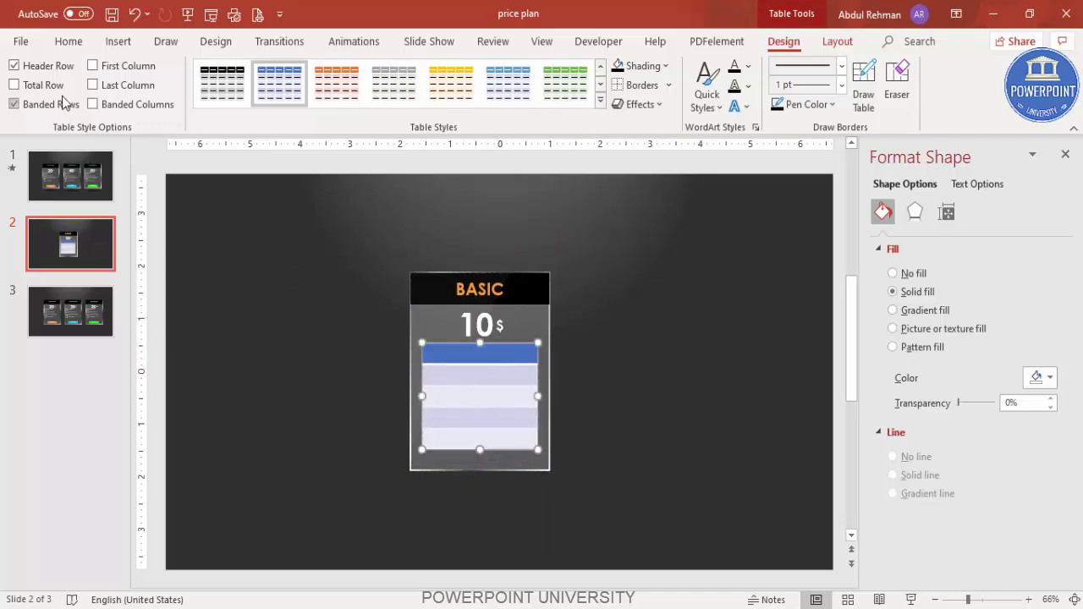
Turn off Banded Rows and Header Row for the table.
click(14, 104)
click(13, 105)
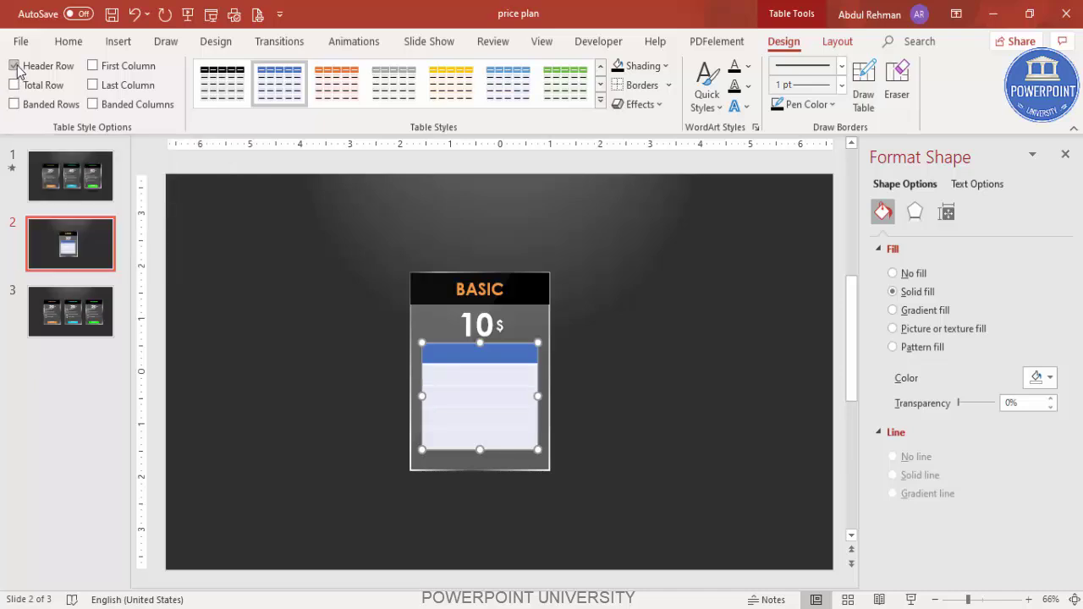
click(14, 66)
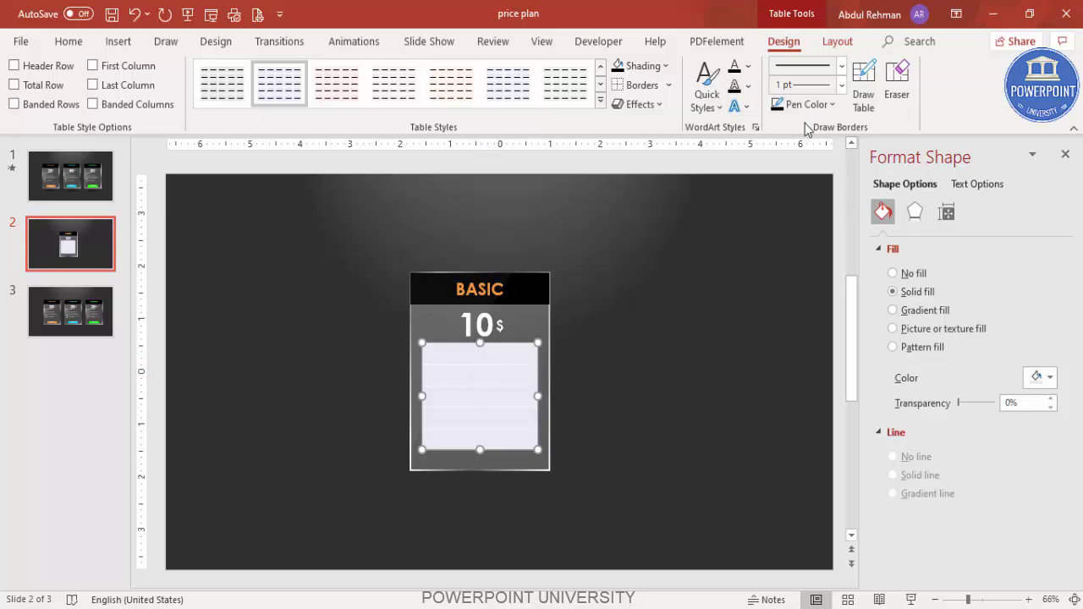
Set the table's cell shading to No Fill.
click(665, 66)
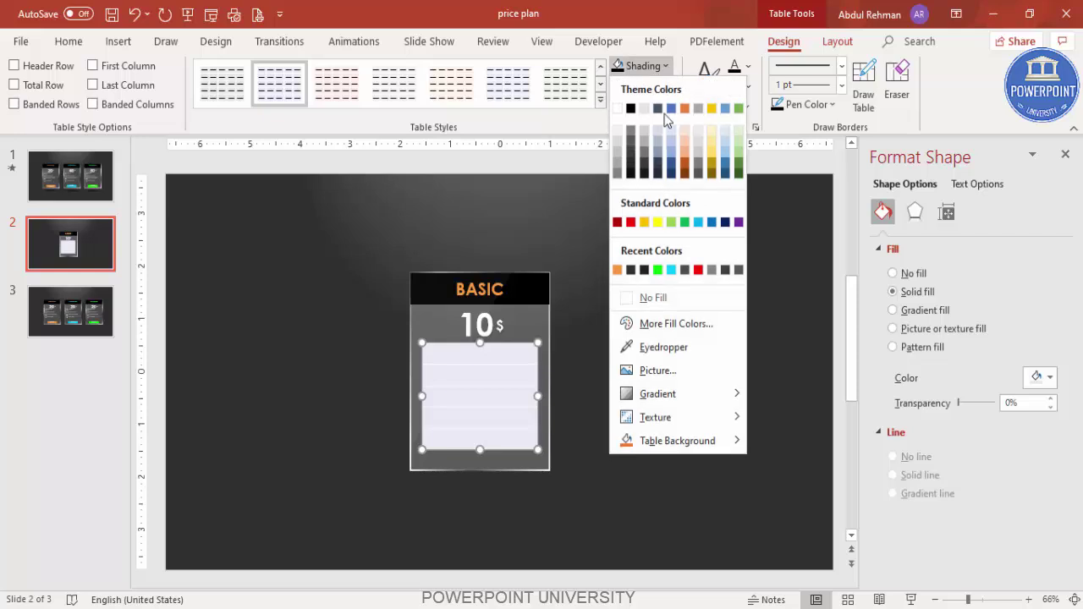
click(660, 297)
click(524, 344)
click(522, 343)
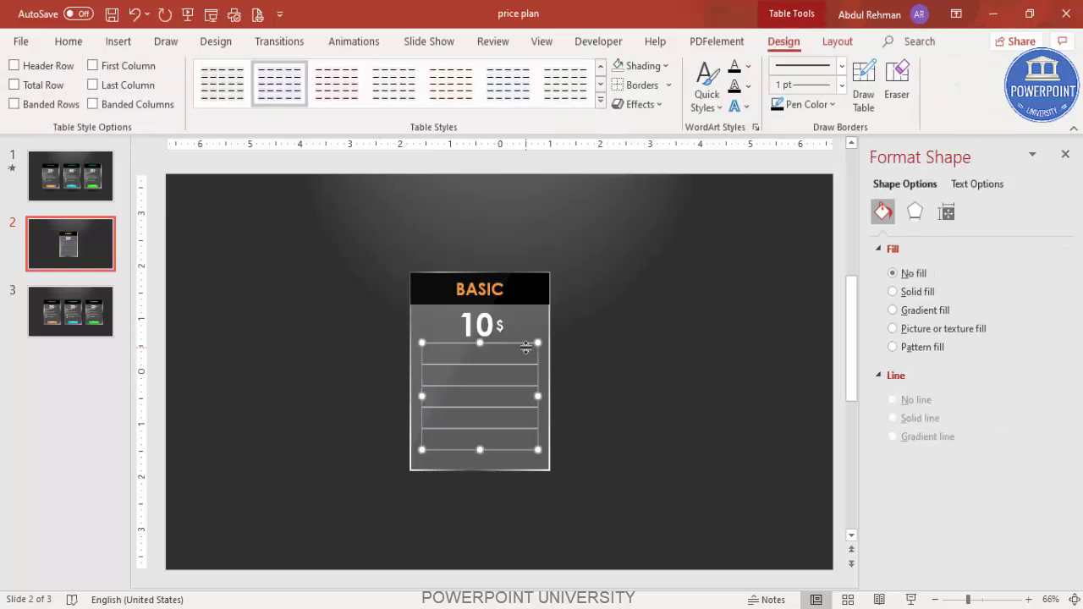
Set the table border pen to ¼ pt weight in white.
click(840, 84)
click(837, 108)
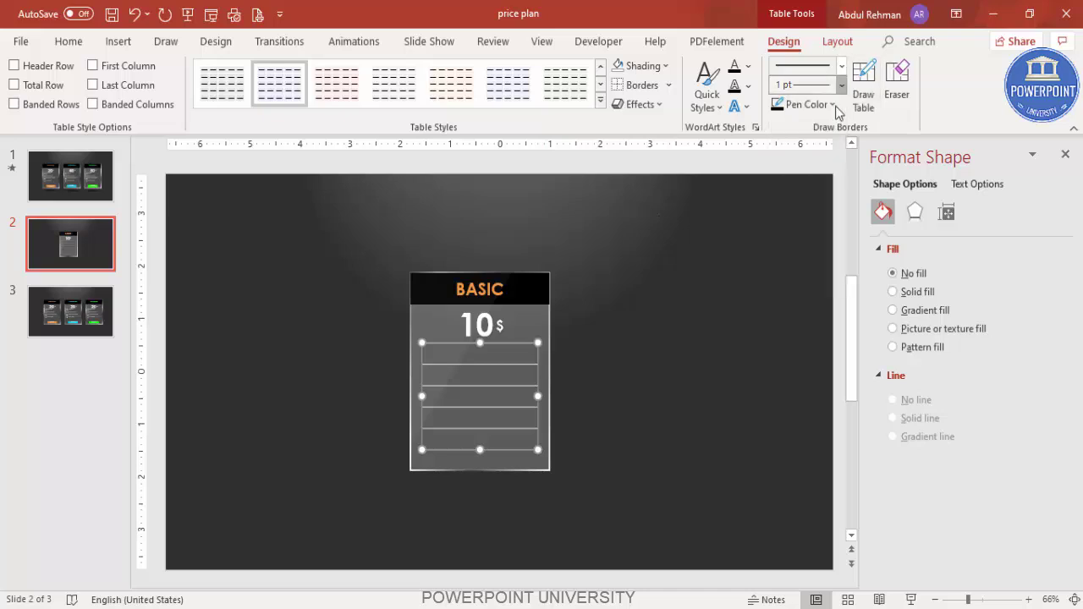
click(834, 105)
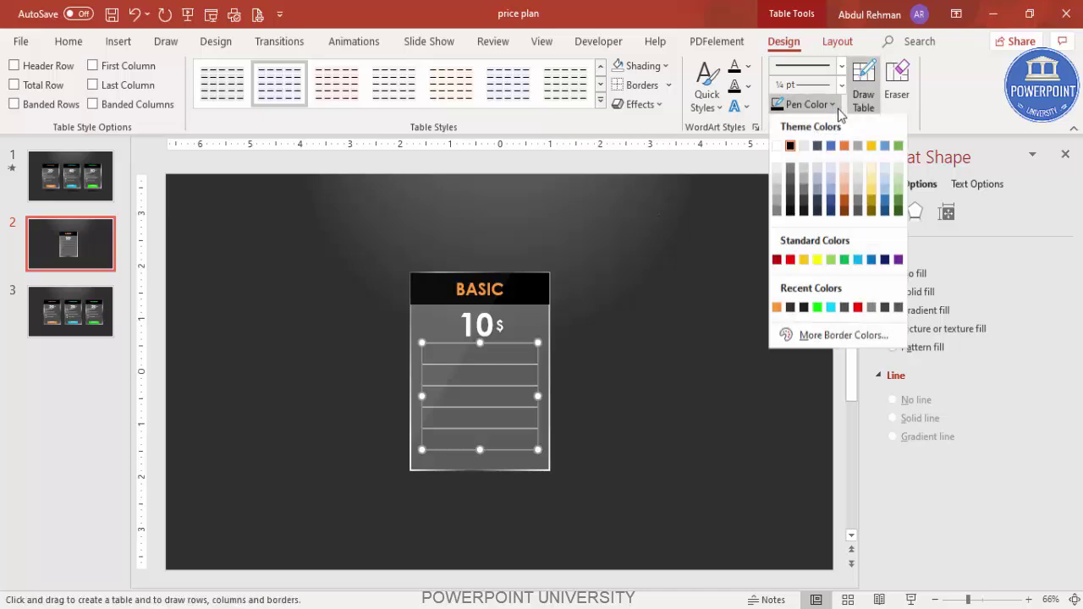
click(777, 148)
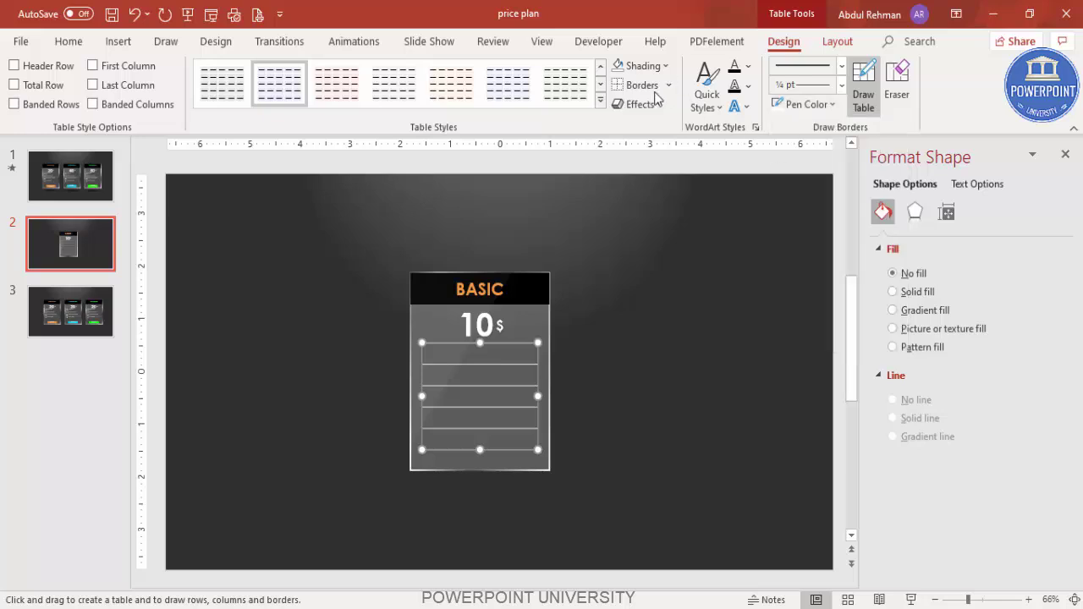
Apply No Border, then Inside Horizontal Border so only row dividers remain.
click(668, 85)
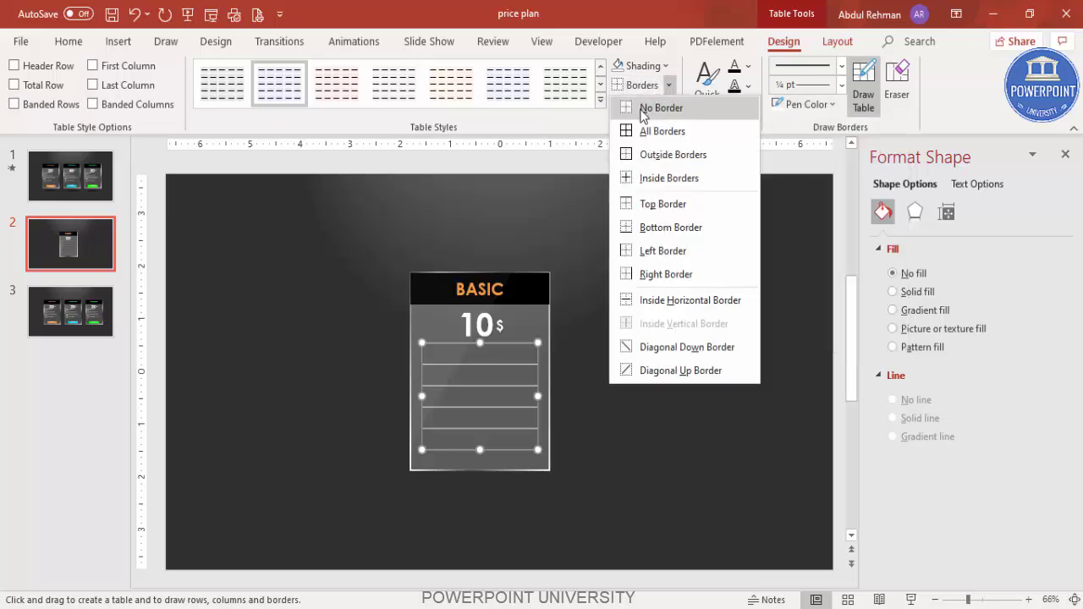
click(643, 107)
click(669, 86)
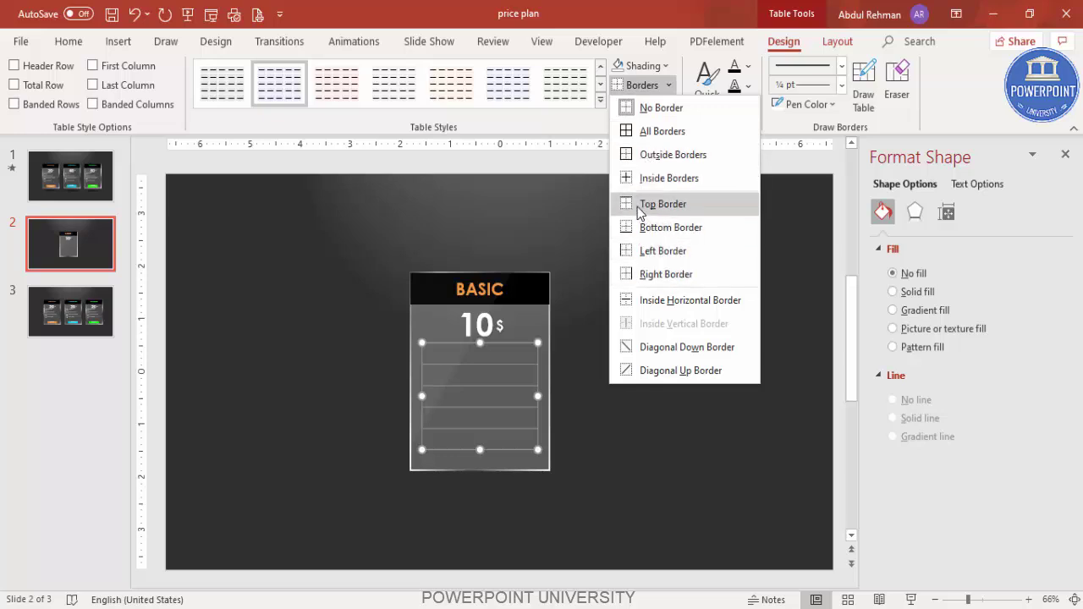
click(708, 306)
click(588, 414)
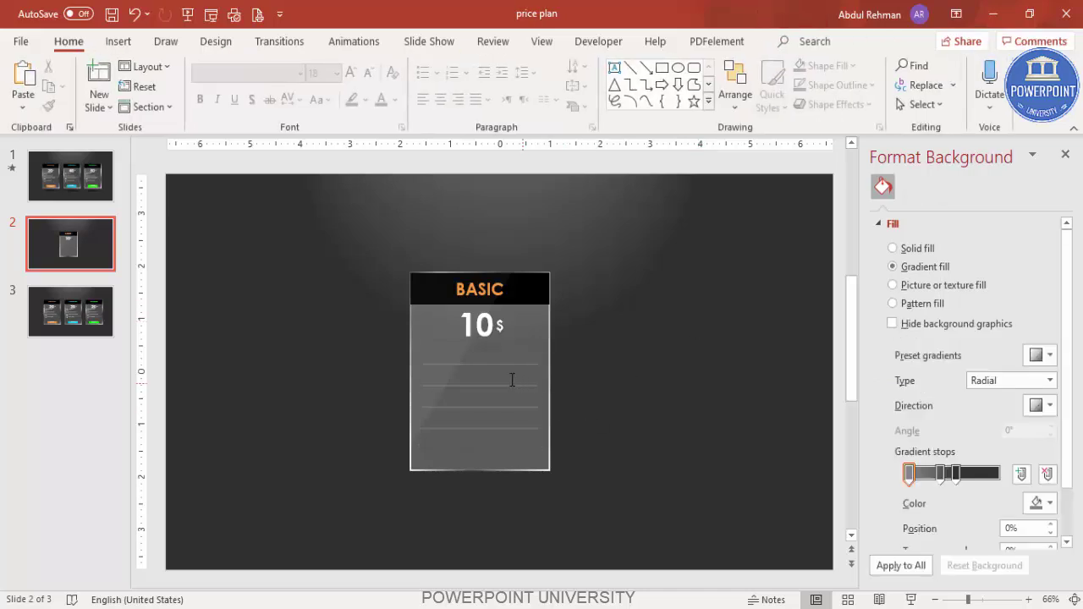
click(512, 380)
click(520, 338)
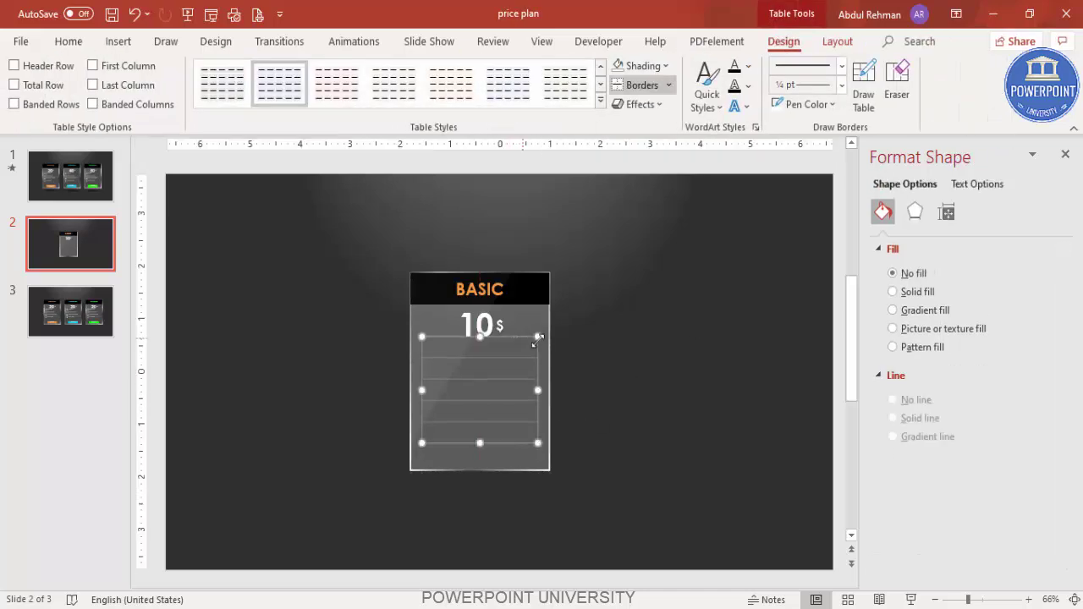
key(Escape)
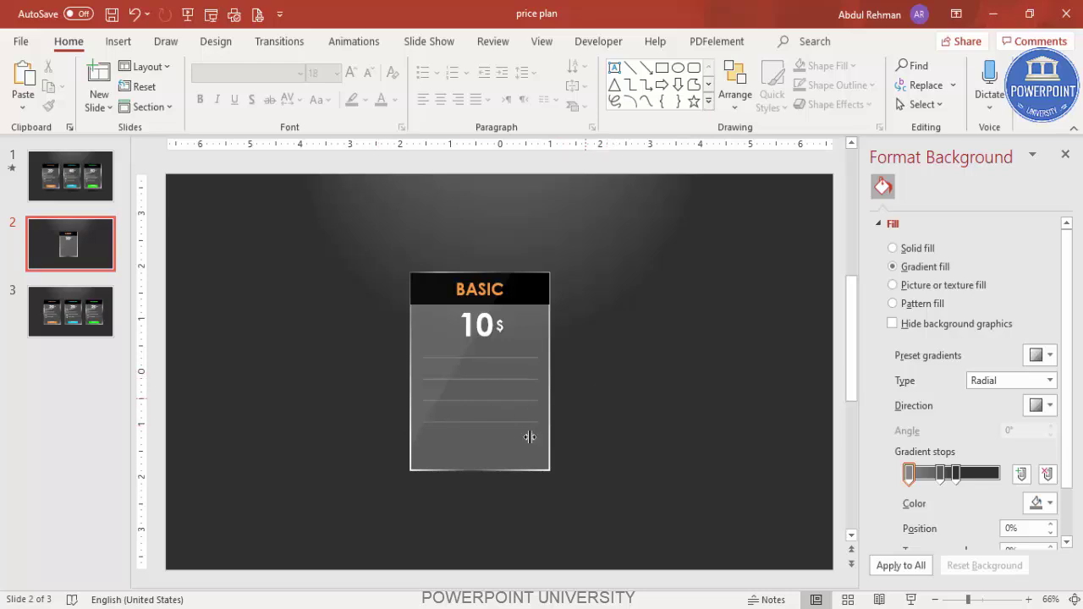
click(126, 44)
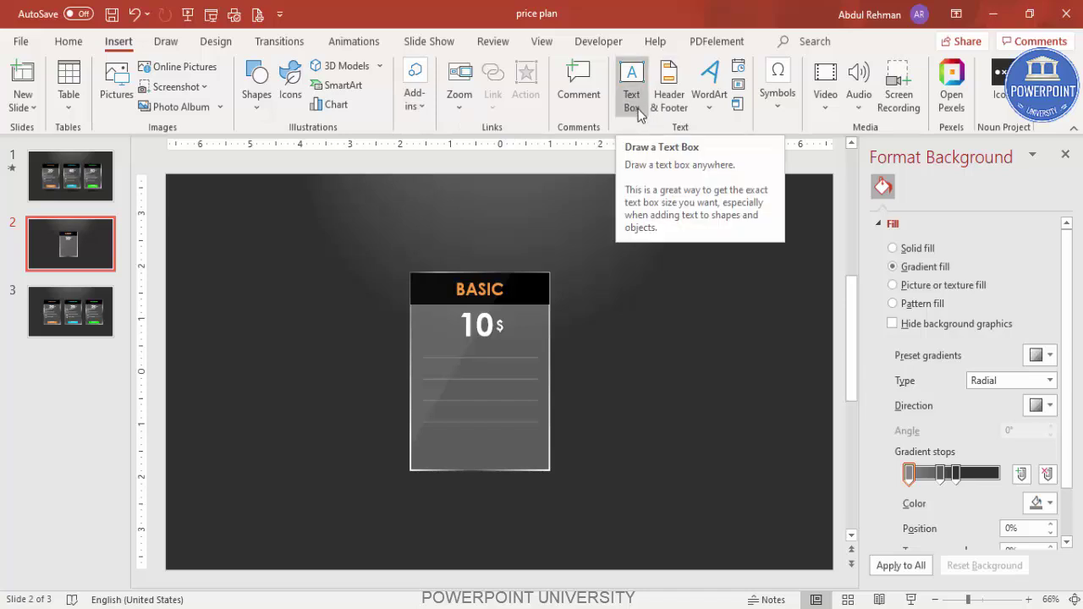
Draw a rectangle at the card's bottom with no outline and an orange fill.
click(258, 105)
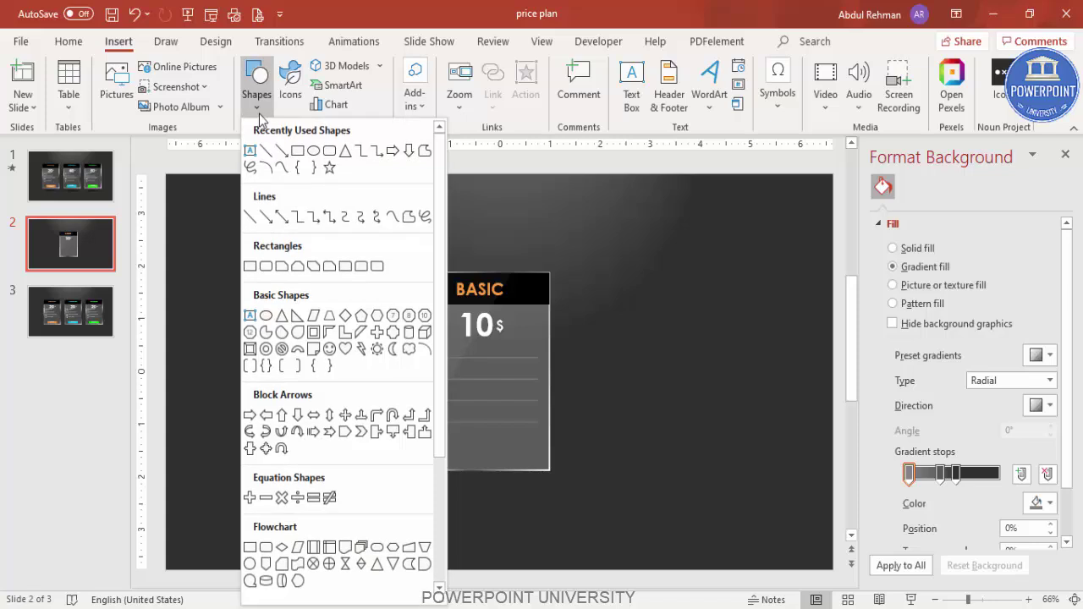
click(250, 266)
drag(441, 443, 520, 464)
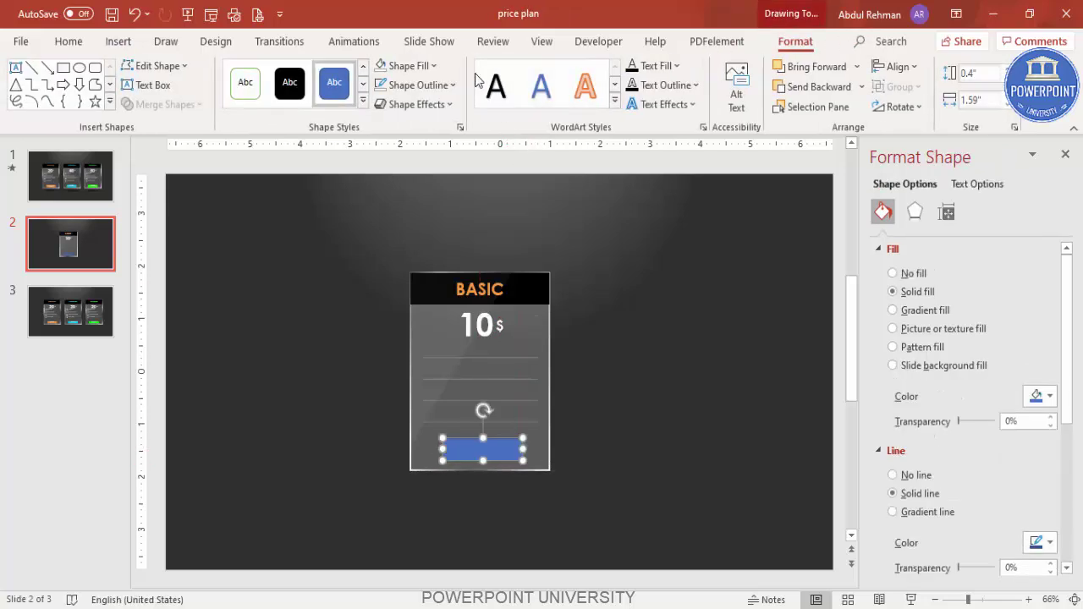
click(421, 84)
click(424, 316)
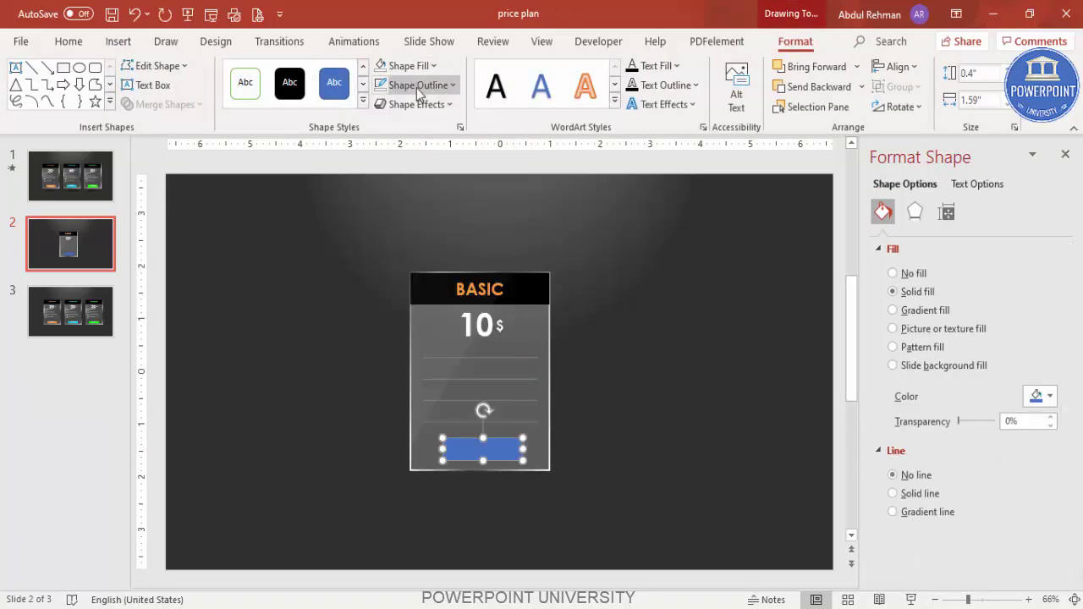
click(411, 66)
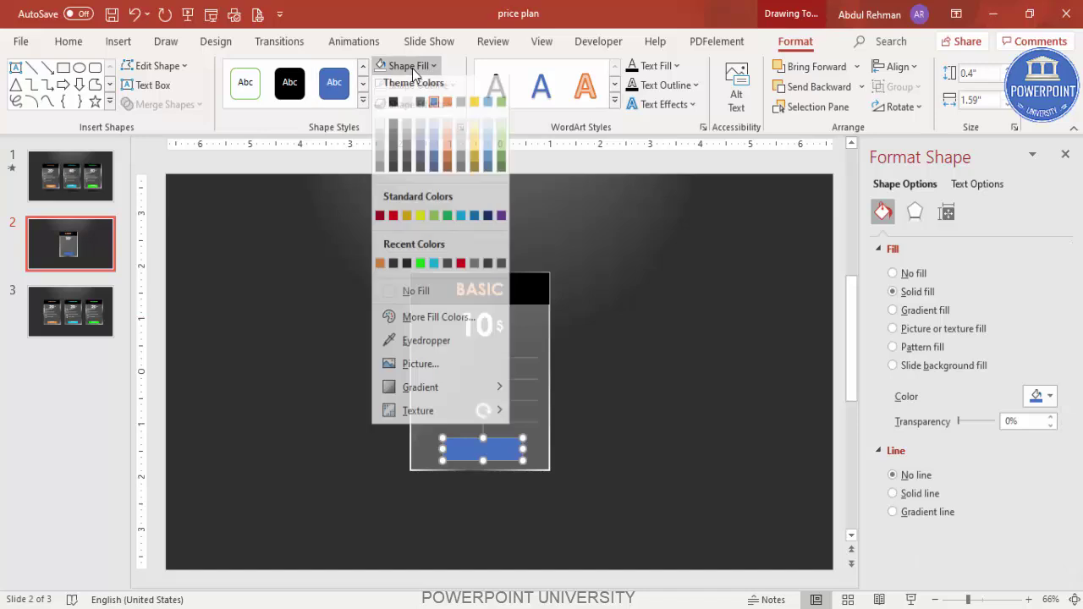
click(380, 271)
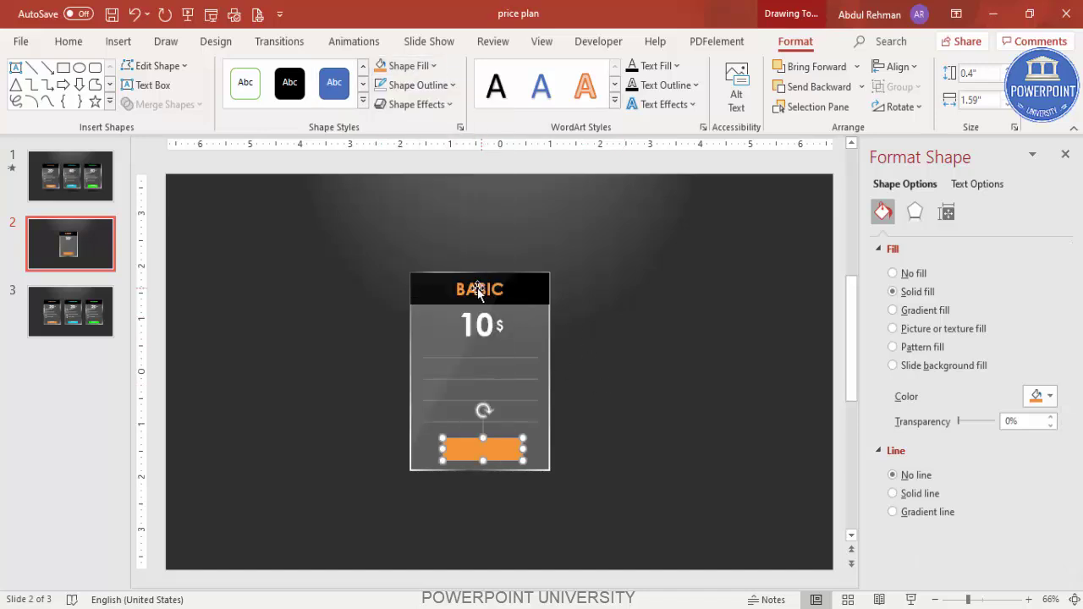
click(657, 357)
click(118, 42)
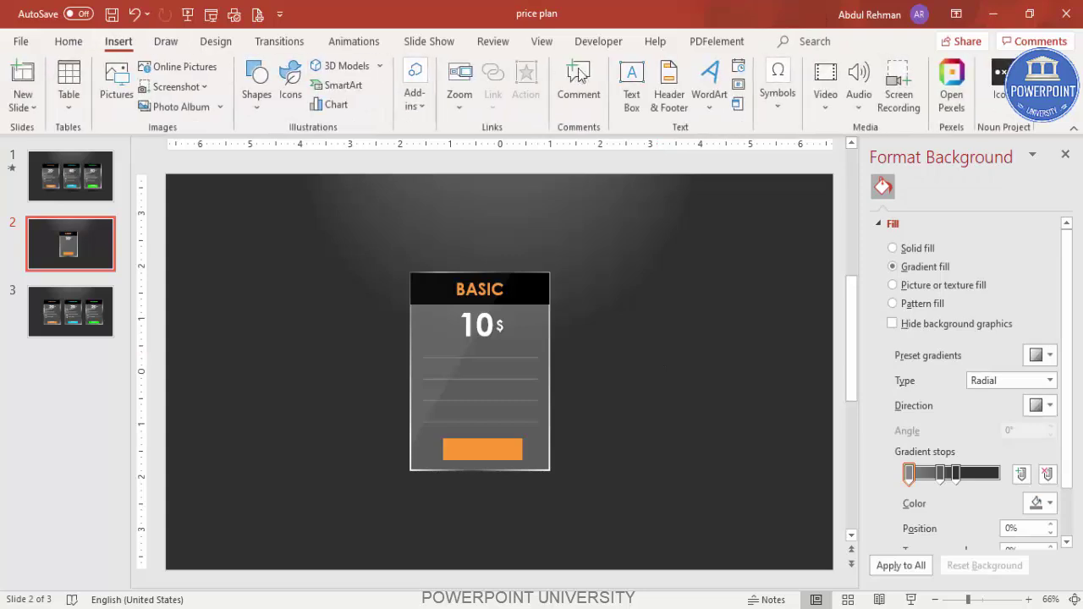
click(631, 80)
Draw a text box beside the card reading BUY NOW.
drag(623, 333, 725, 359)
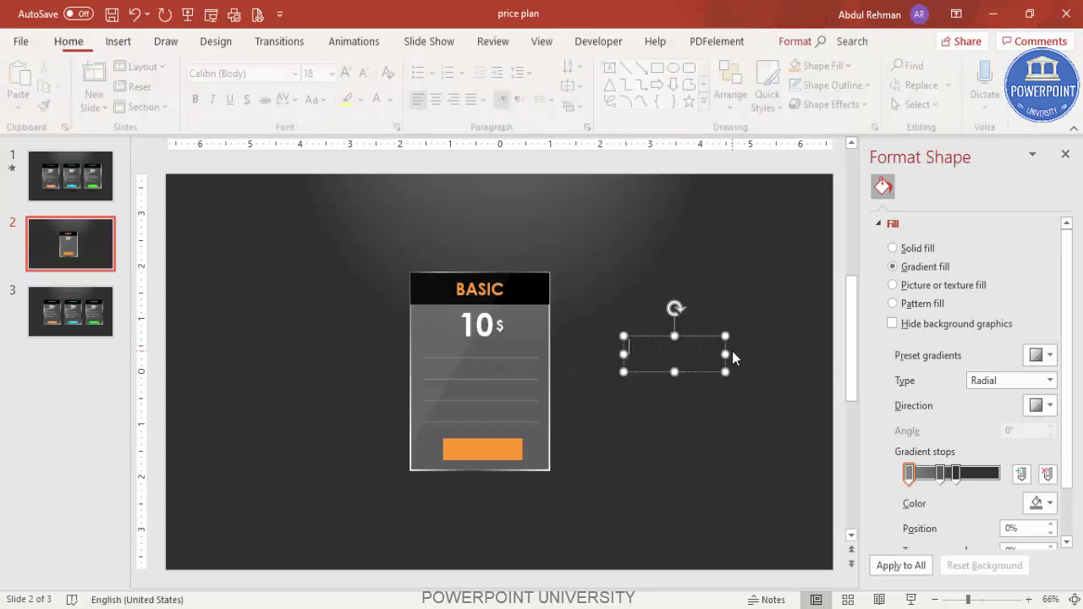
text(APPLY)
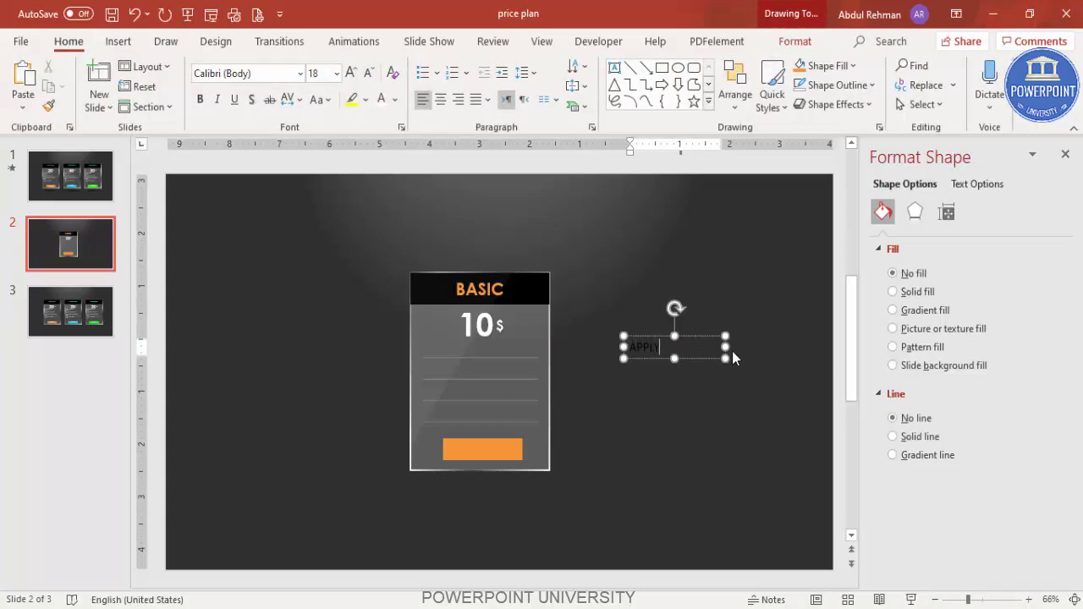
text( NOW)
double_click(647, 346)
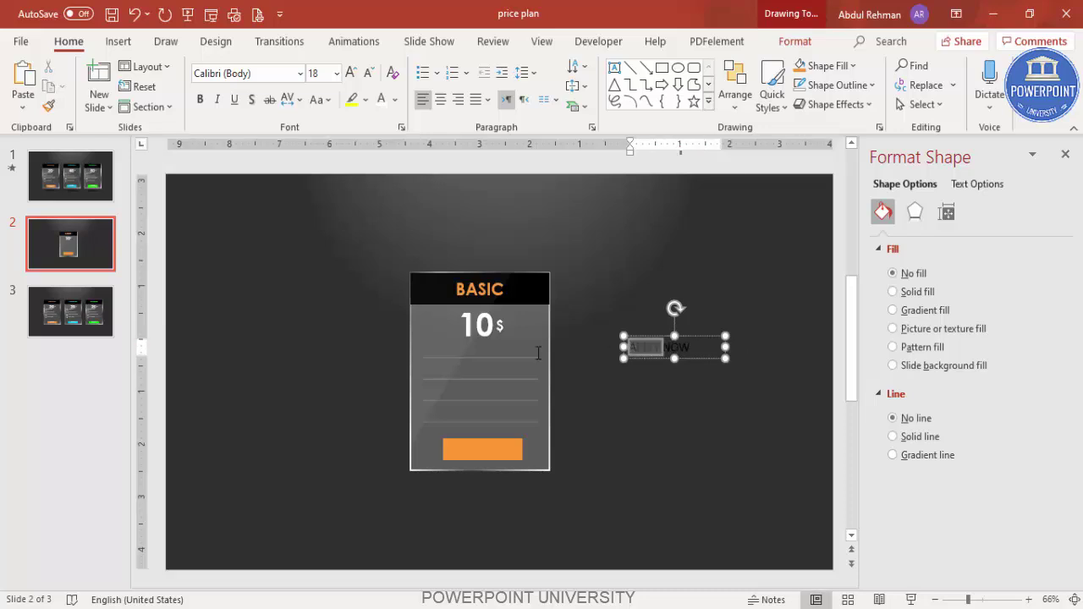
text(BU)
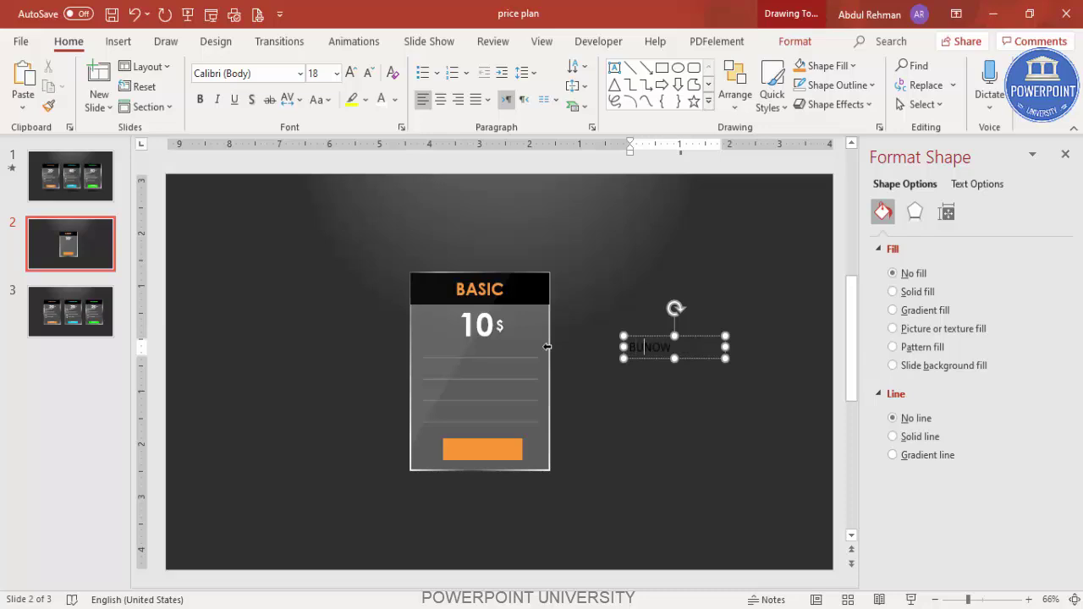
text(Y)
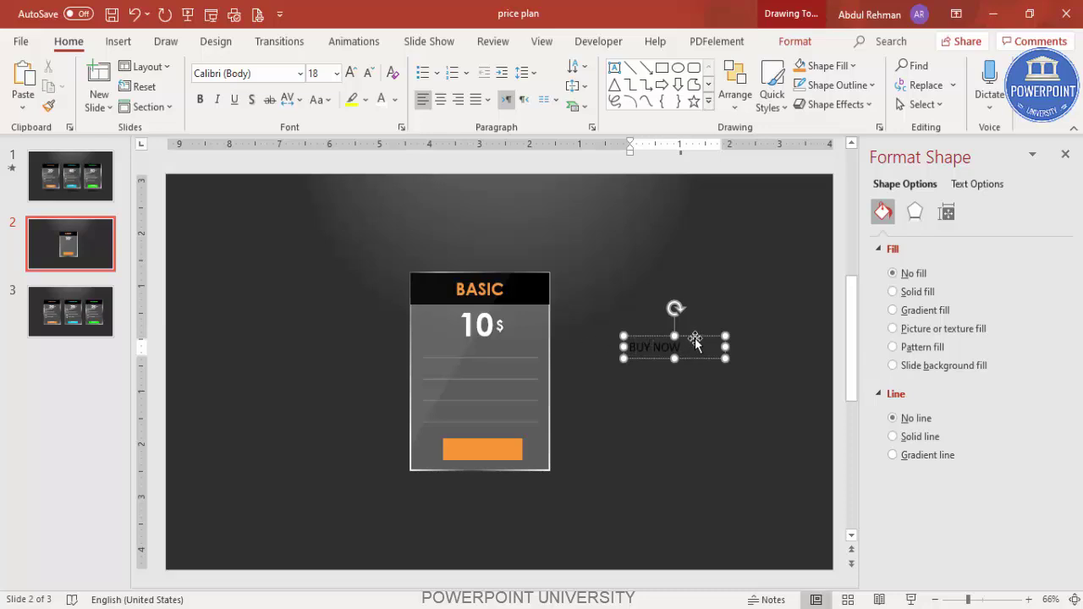
key(Escape)
Centre the BUY NOW text, make it white Century Gothic, and reduce it to 12 pt.
click(439, 99)
click(380, 99)
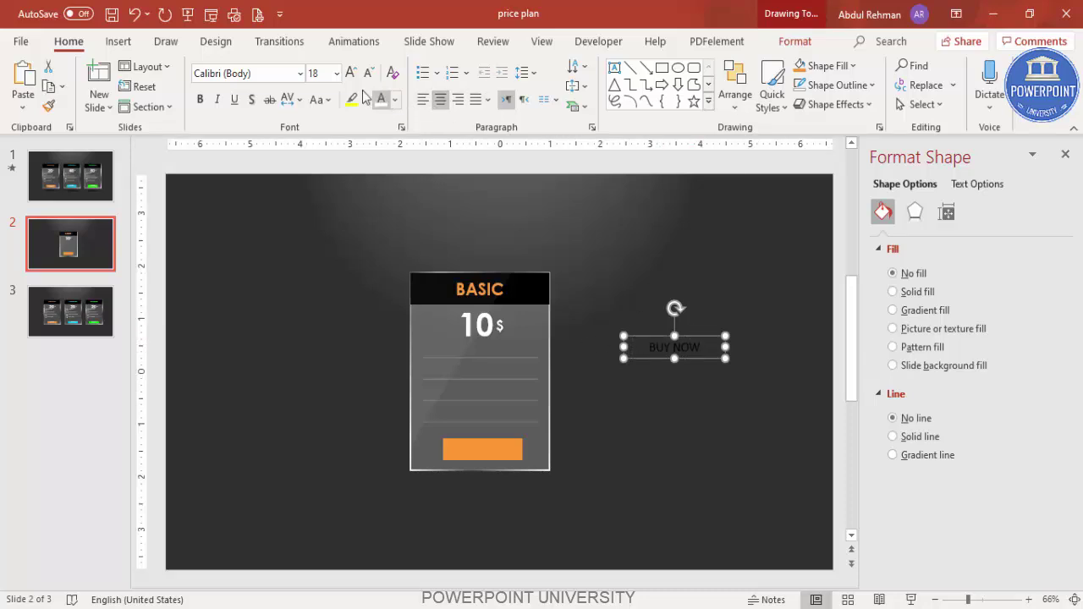
click(275, 73)
text(C)
key(Return)
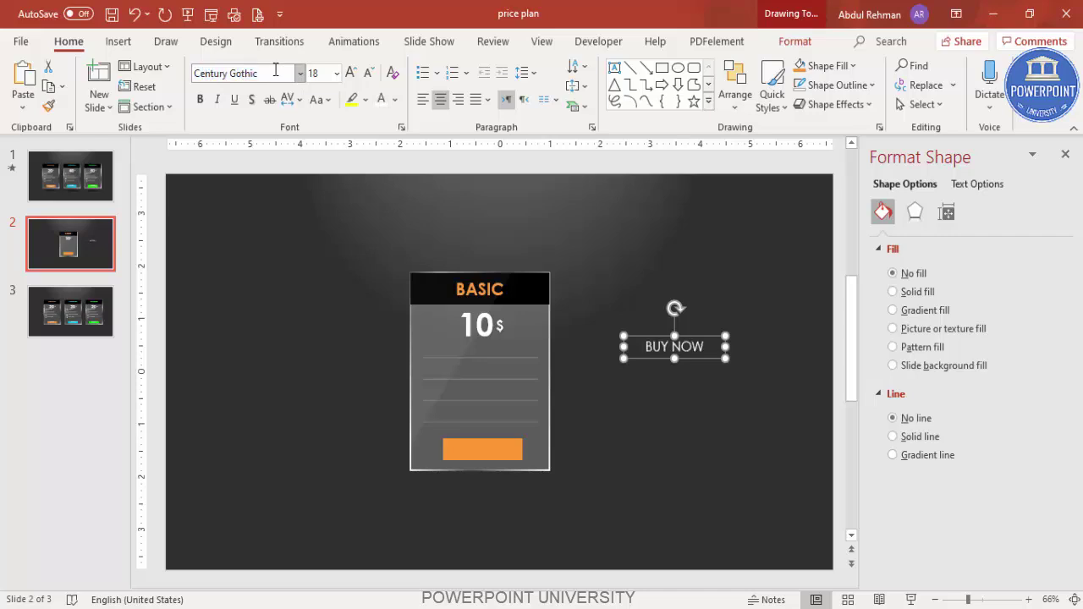
click(368, 73)
click(368, 72)
click(368, 72)
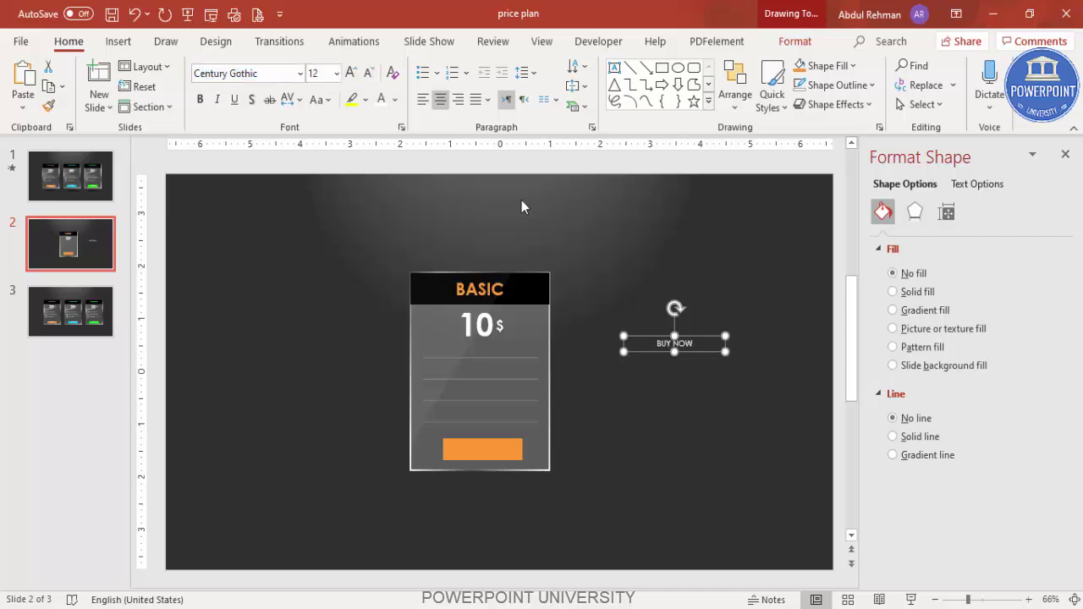